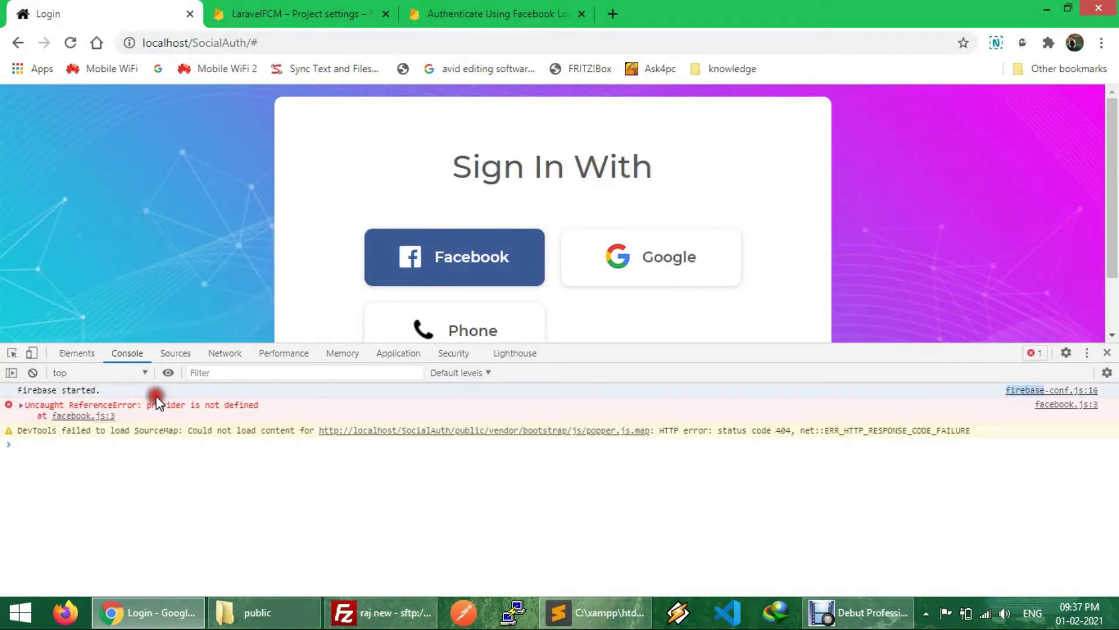
- In facebook.js, replace the signInWithPopup argument with facebookpProvider copied from firebase-conf.js, save the file, and check the login page in Chrome
left_click(595, 612)
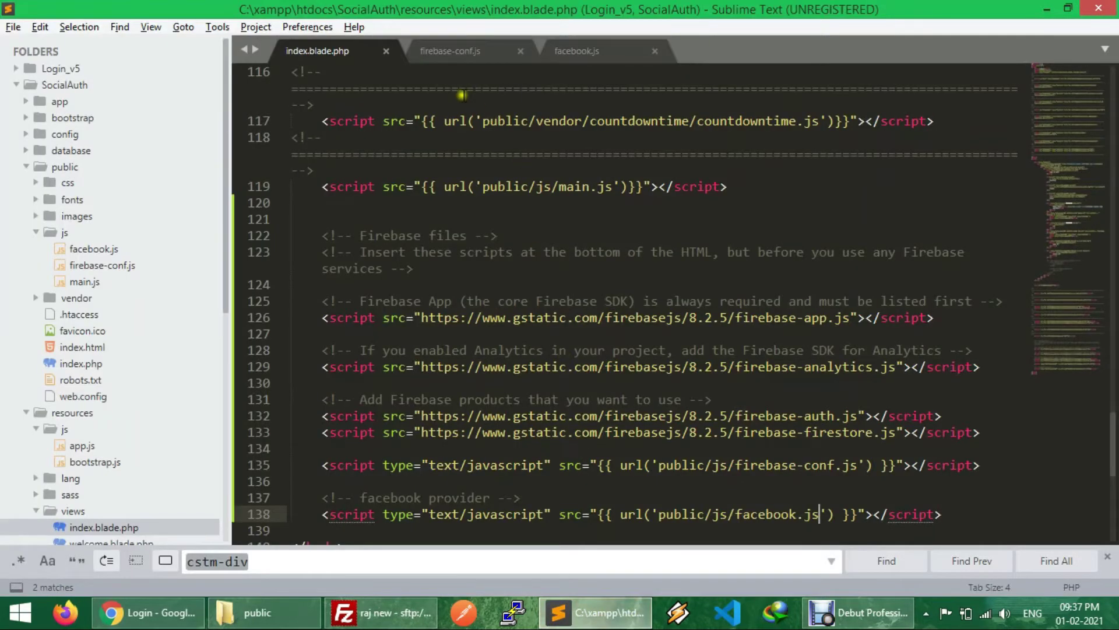
left_click(461, 51)
double_click(369, 367)
key("ctrl+c")
left_click(596, 58)
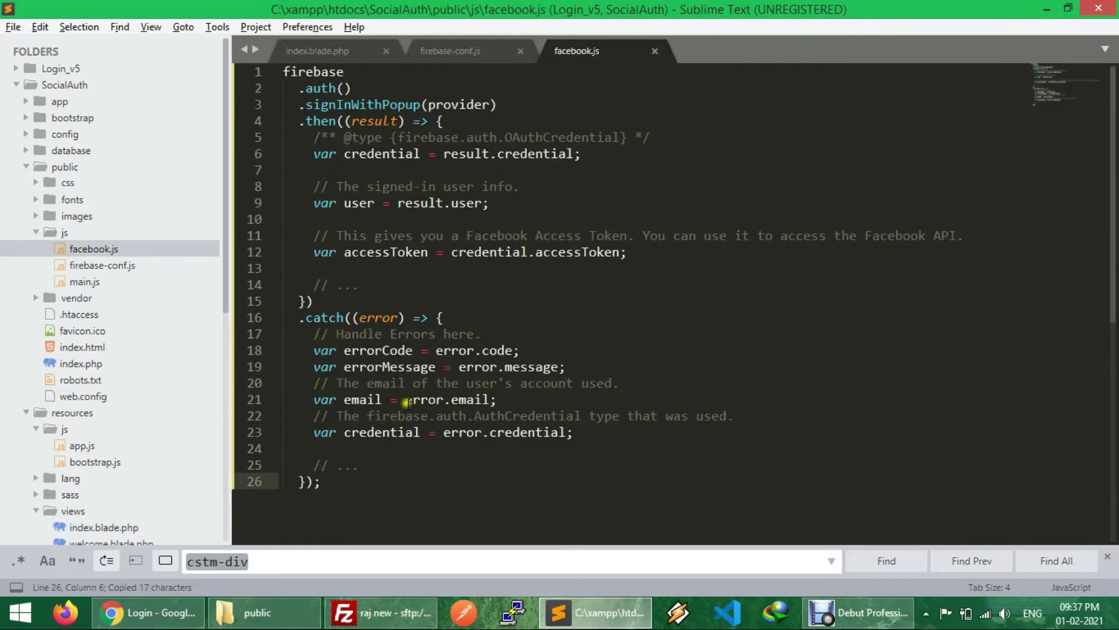
double_click(435, 105)
key("ctrl+v")
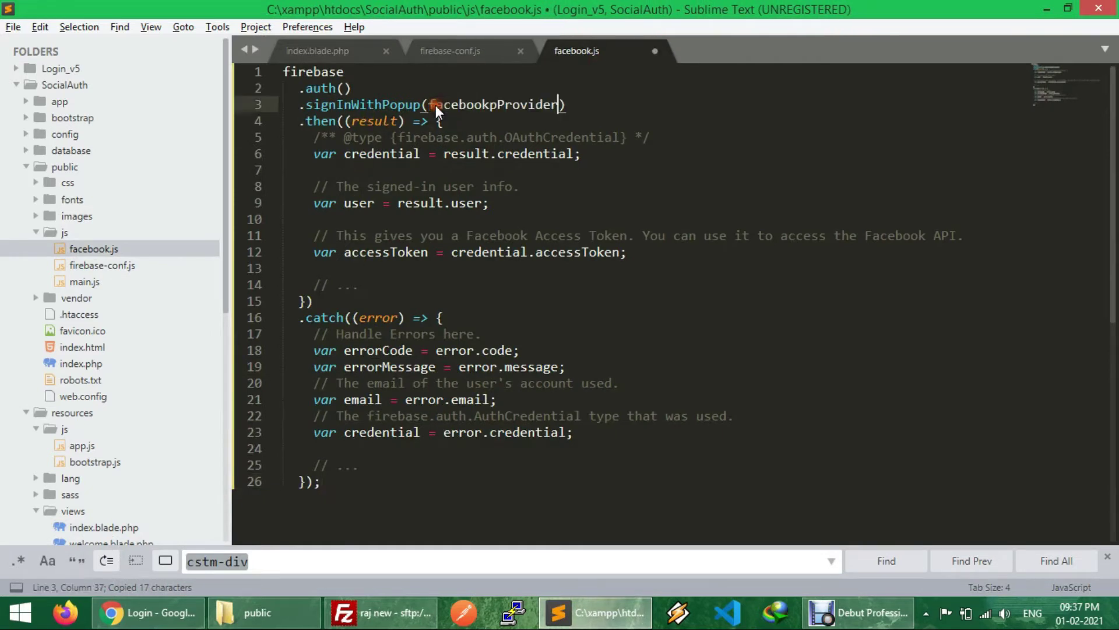
key("ctrl+s")
key("alt+Tab")
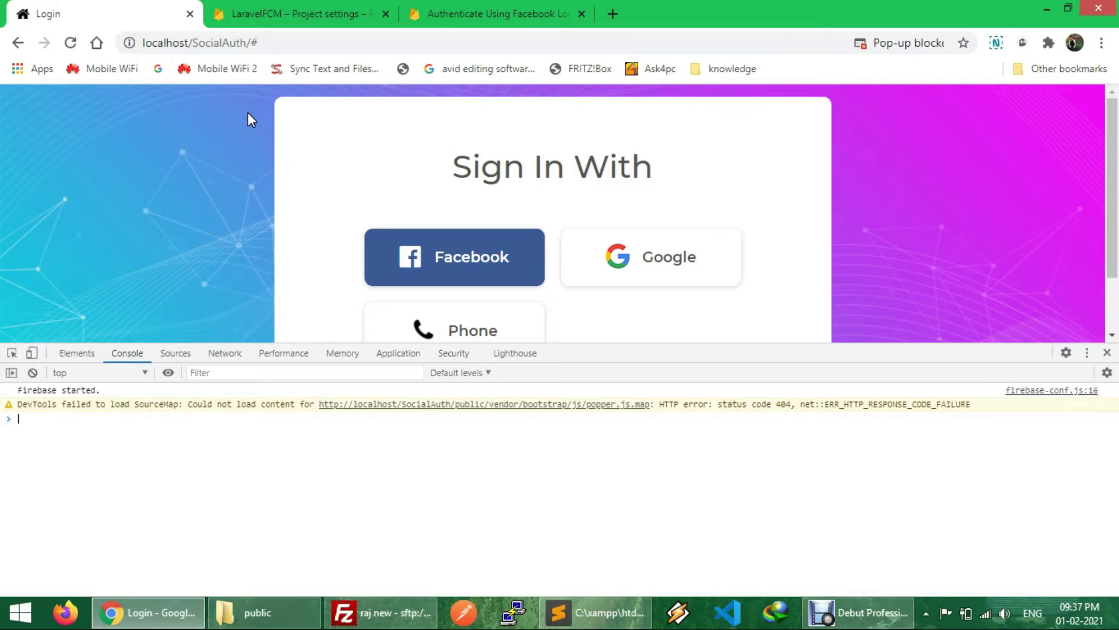
- Return to facebook.js in Sublime Text and select the entire Firebase sign-in code block
key("alt+Tab")
left_click(413, 235)
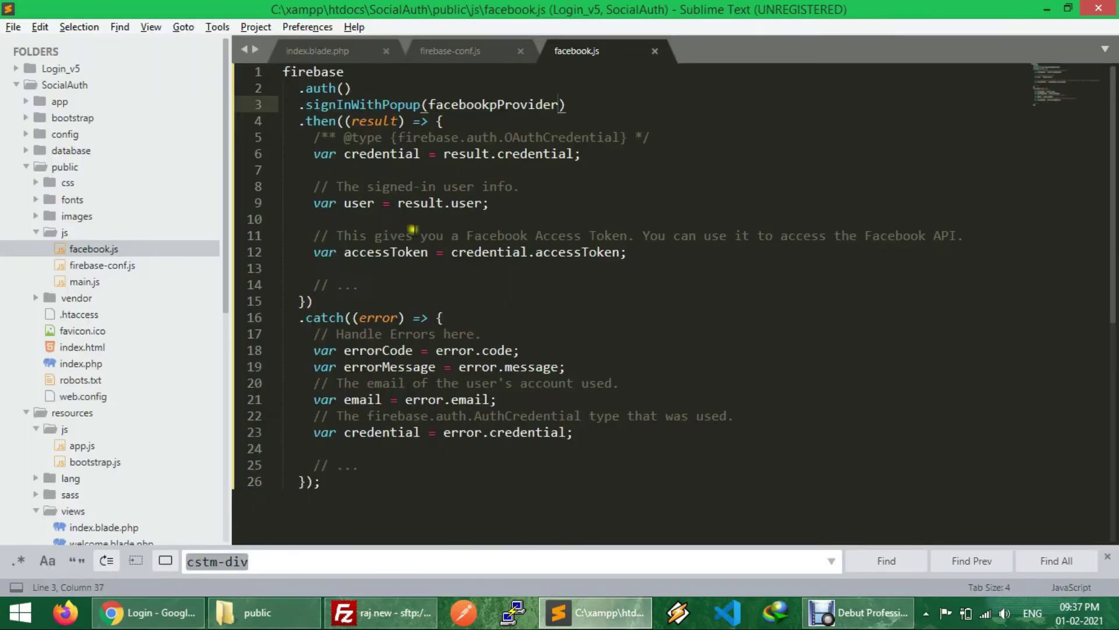
left_click_drag(367, 479, 261, 65)
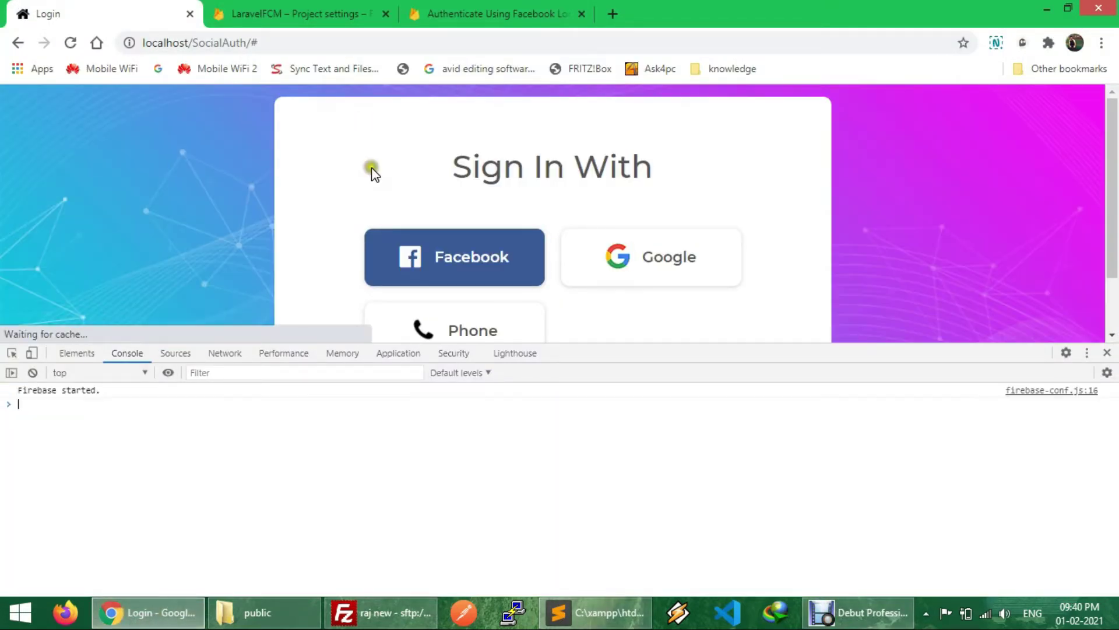
- Test the Facebook sign-in on the login page with a cleared console, close the popup window, and clear the console again
left_click(33, 372)
left_click(441, 256)
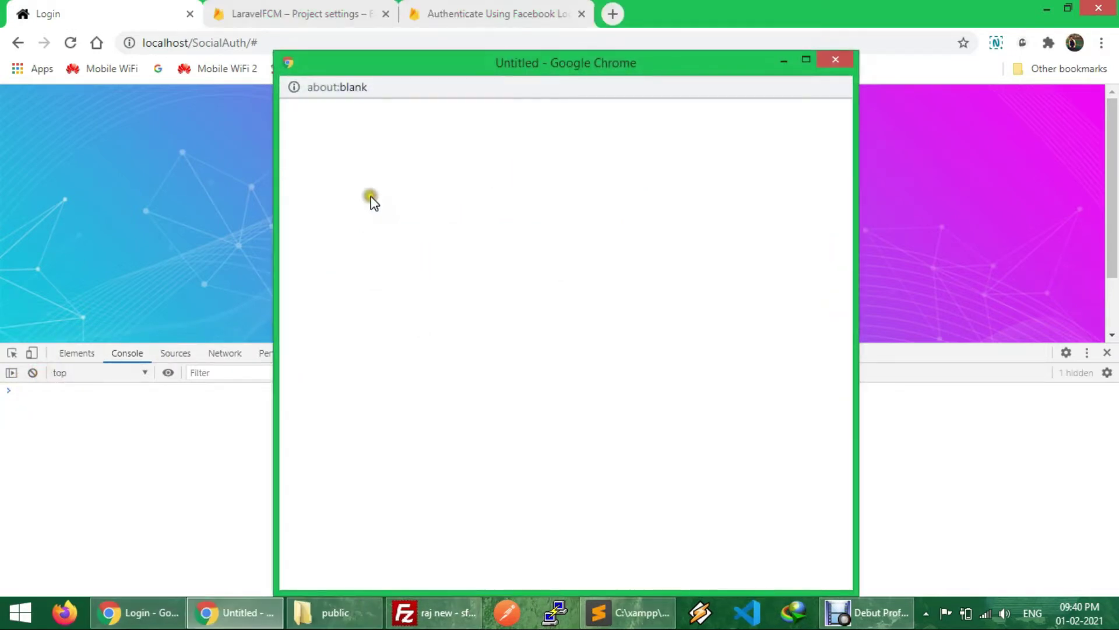
left_click(824, 60)
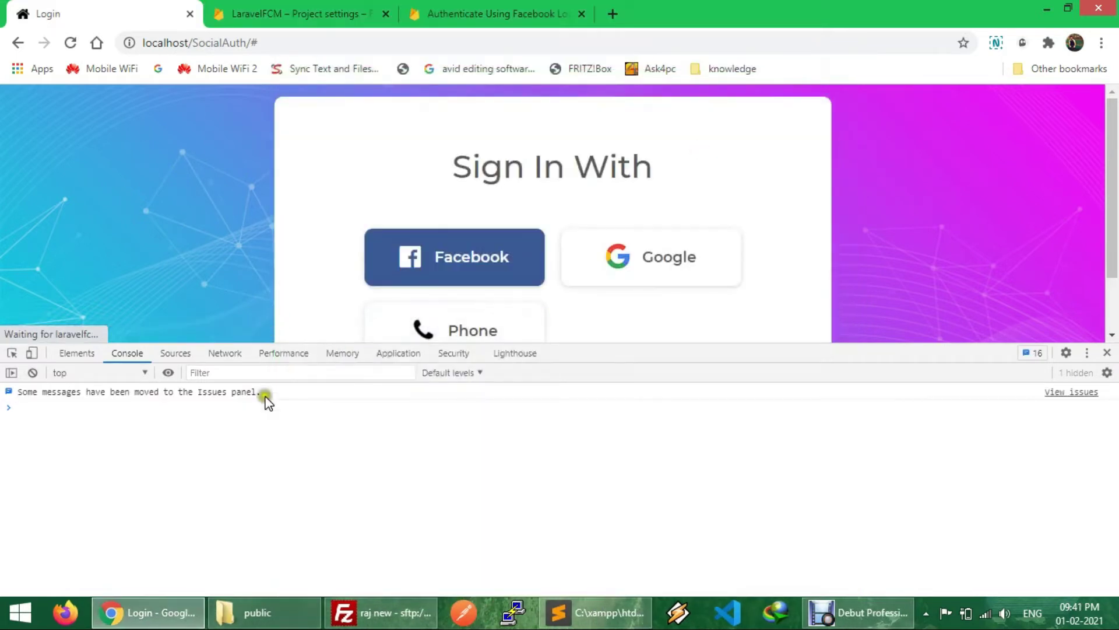
left_click(32, 372)
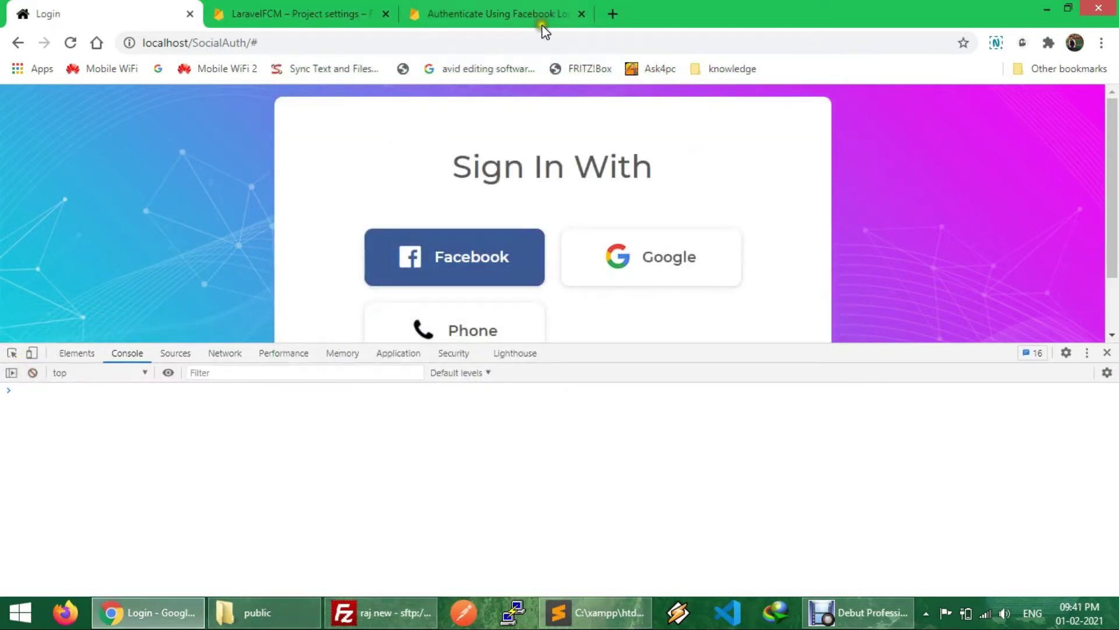
- Open developers.facebook.com in a new browser tab
left_click(613, 10)
left_click(616, 36)
type("d")
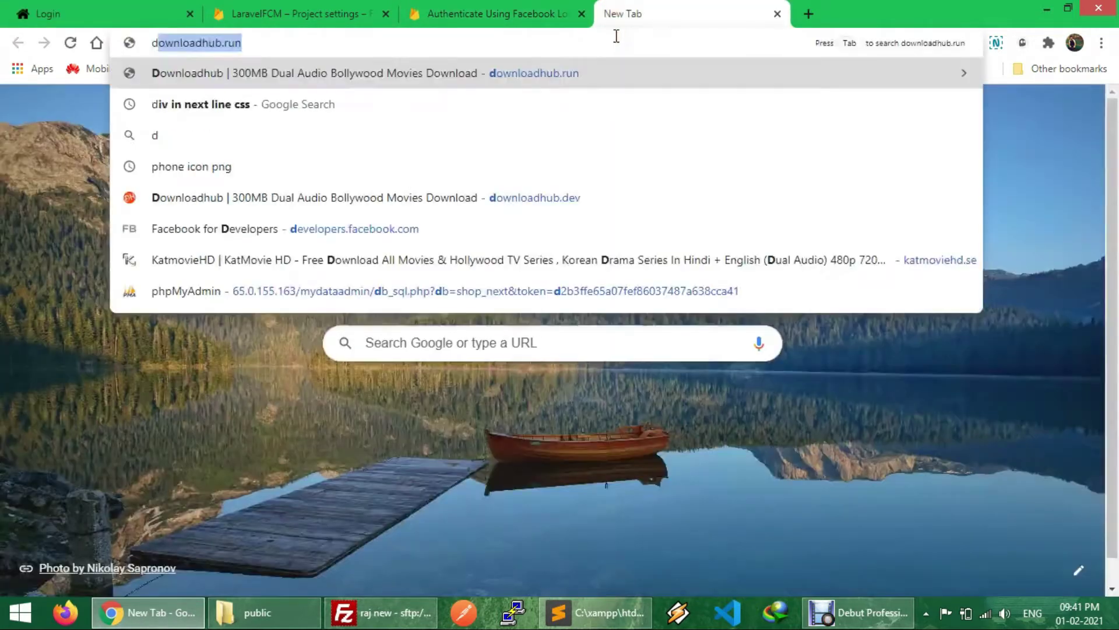
type("eveloper")
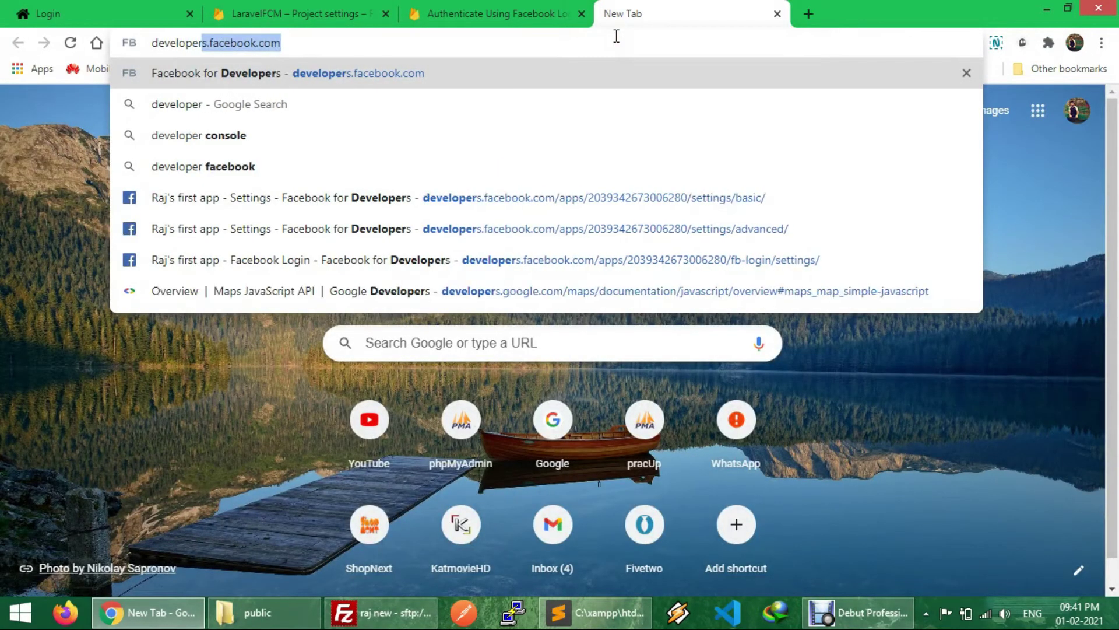
type("s.facebook.com")
key("Return")
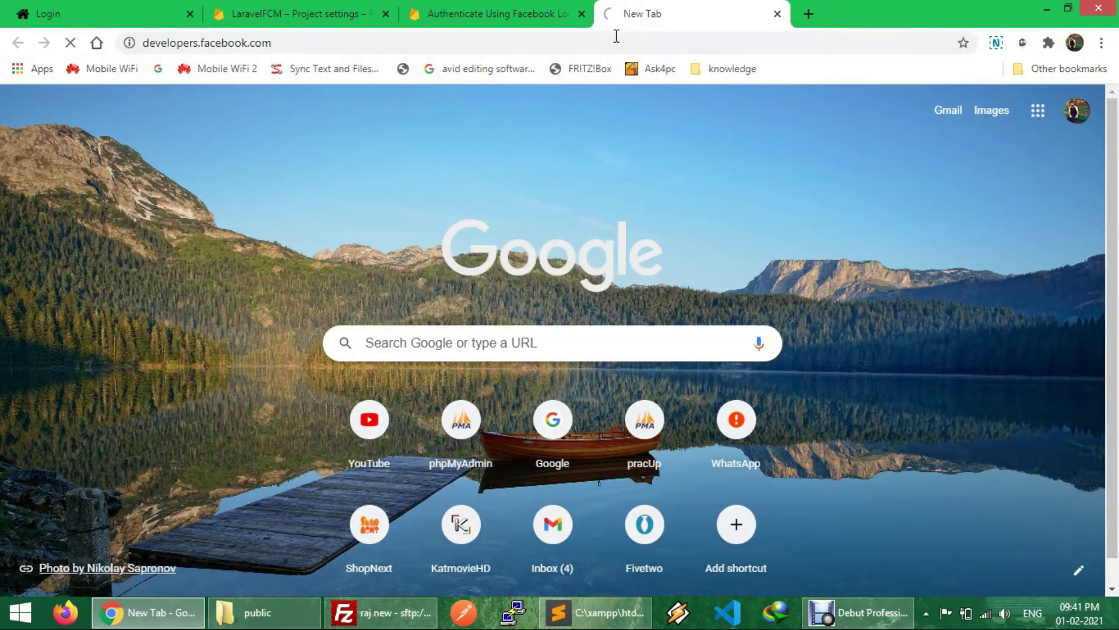
- Open the Authentication sign-in methods of the LaravelFCM project in the Firebase console
left_click(523, 7)
left_click(350, 13)
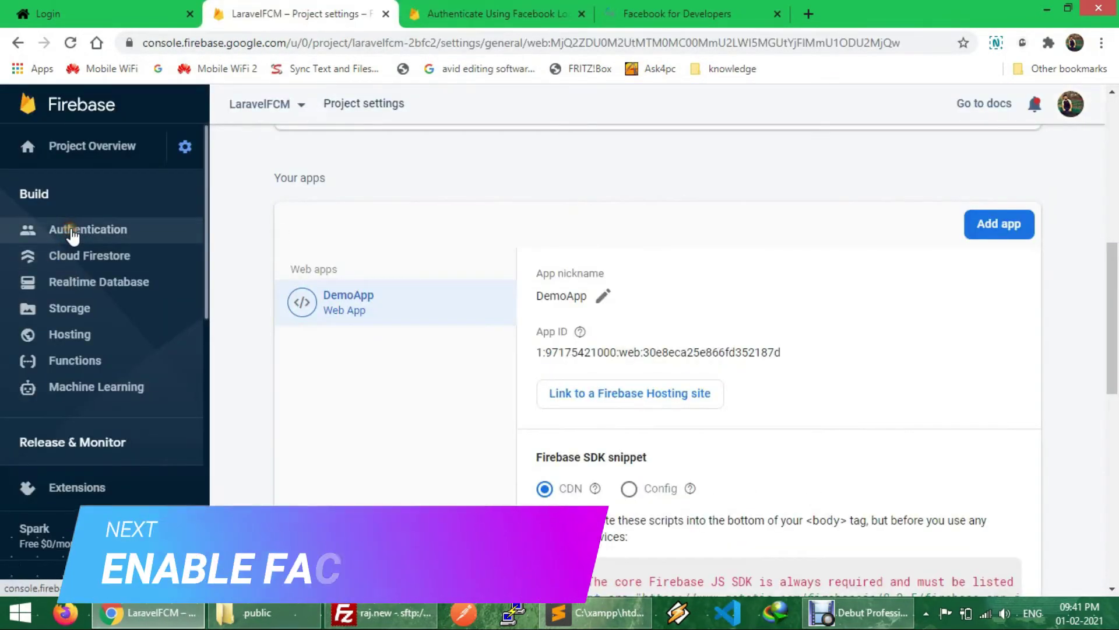
left_click(160, 222)
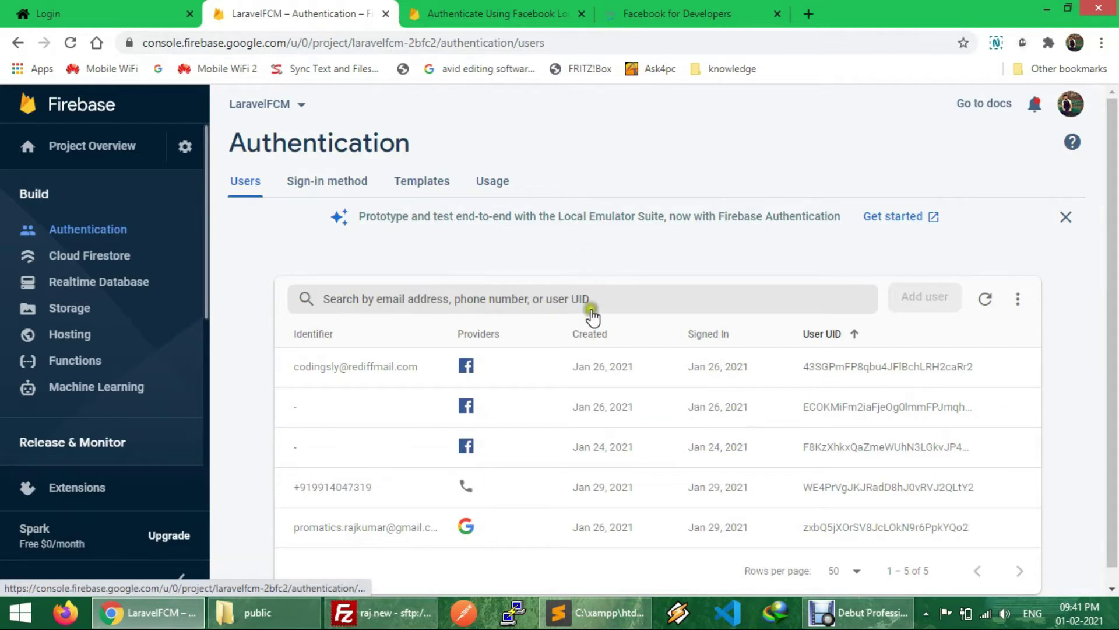
left_click(334, 183)
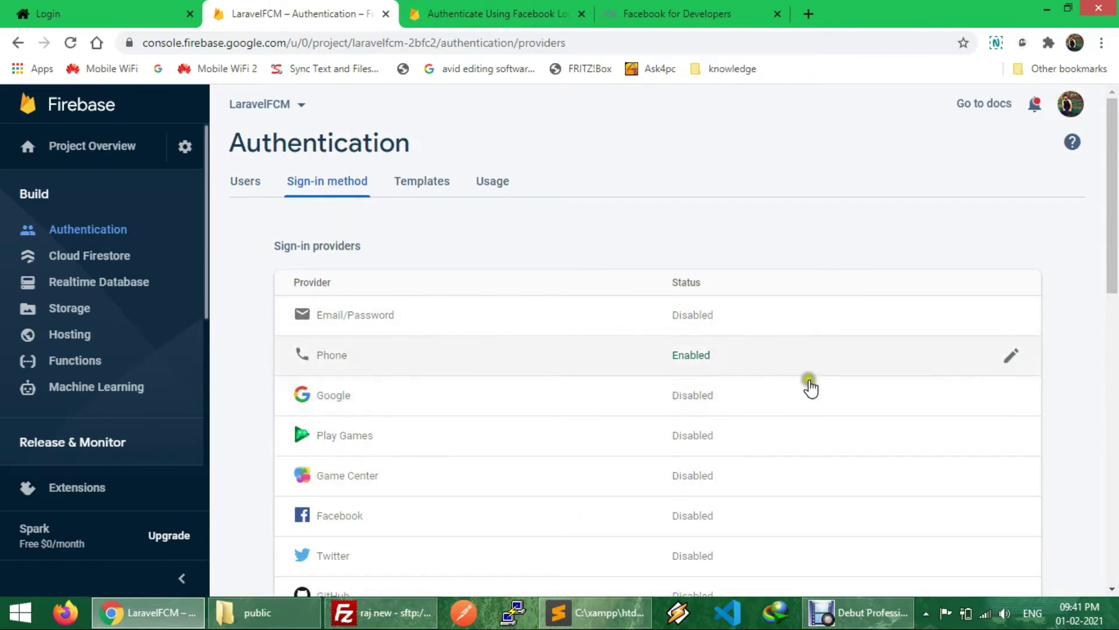
- Open the Facebook sign-in provider for editing and switch it to enabled
scroll(799, 408, "down", 3)
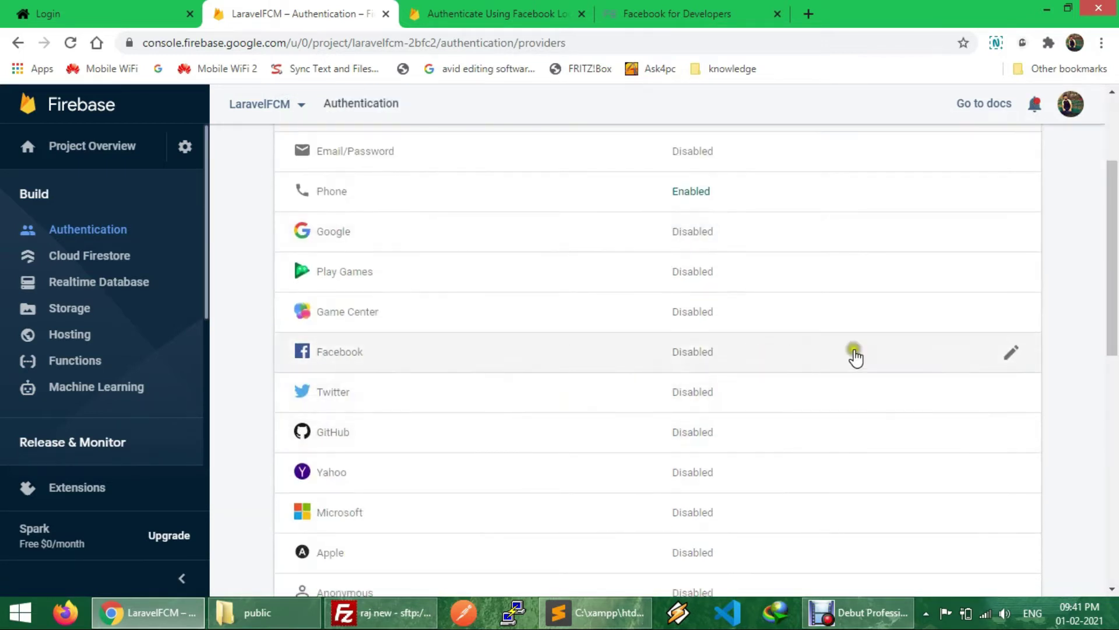
left_click(1007, 353)
scroll(554, 373, "down", 3)
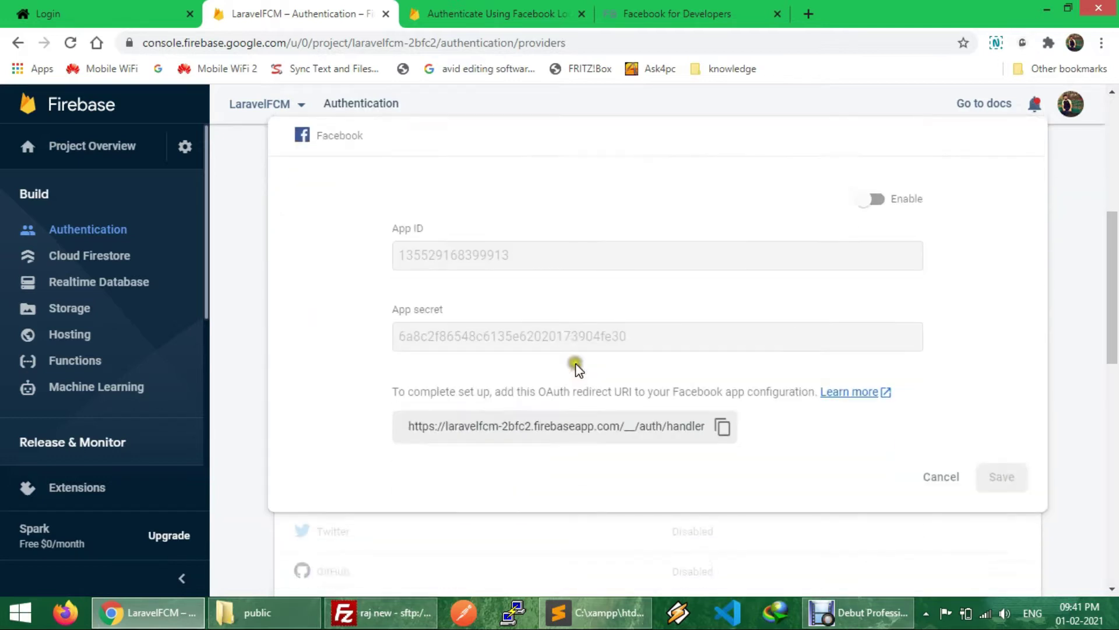
left_click(880, 88)
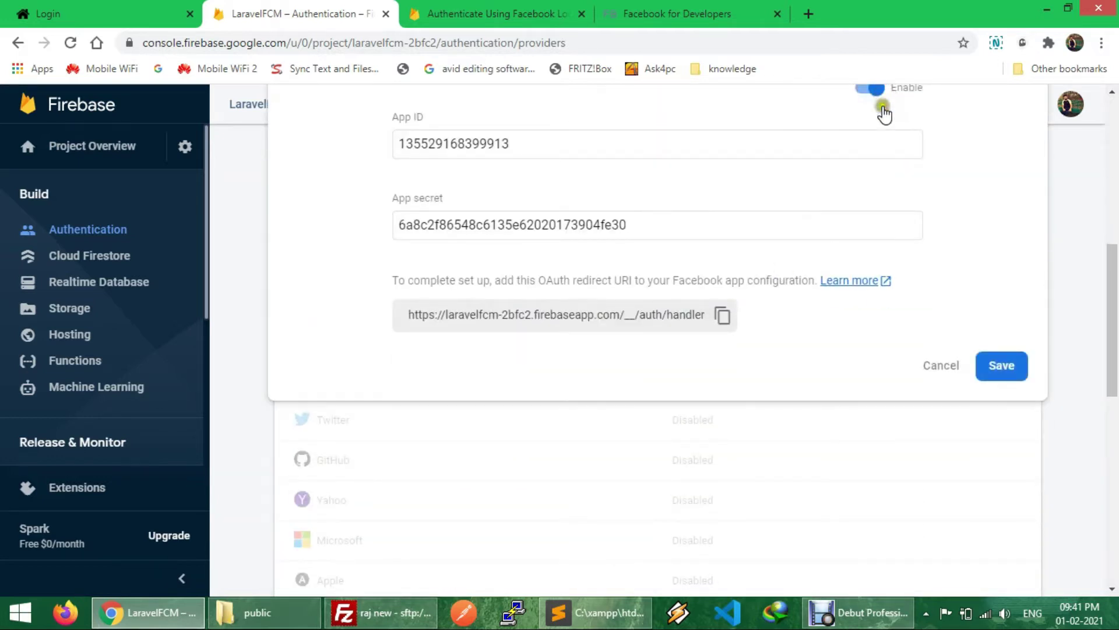
scroll(841, 290, "up", 3)
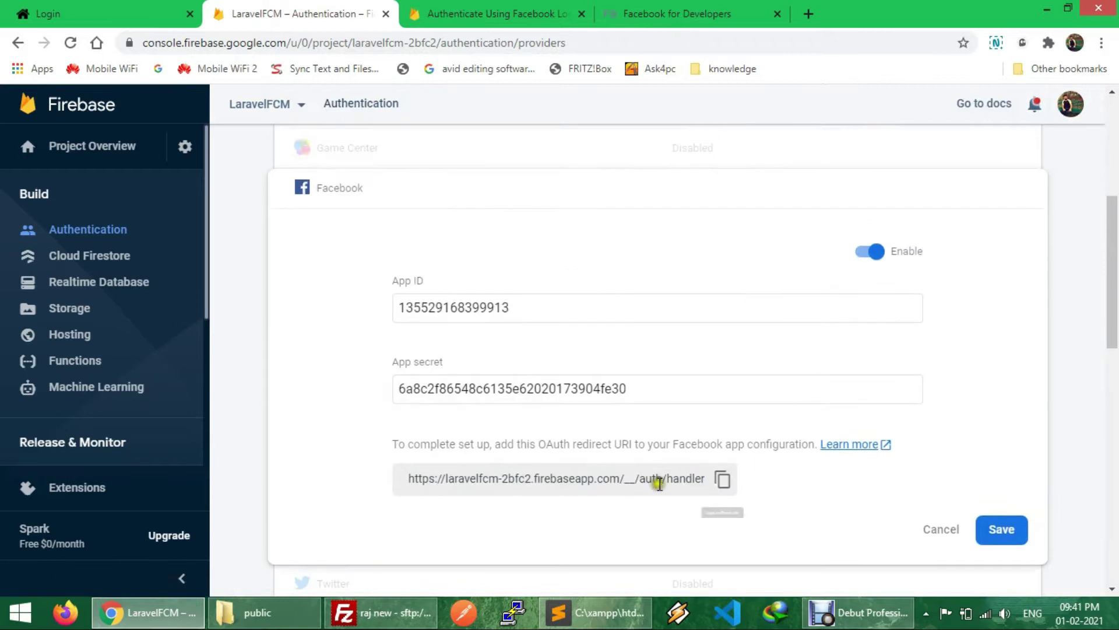
- On the Facebook for Developers site, open the list of own apps and look through it
left_click(706, 13)
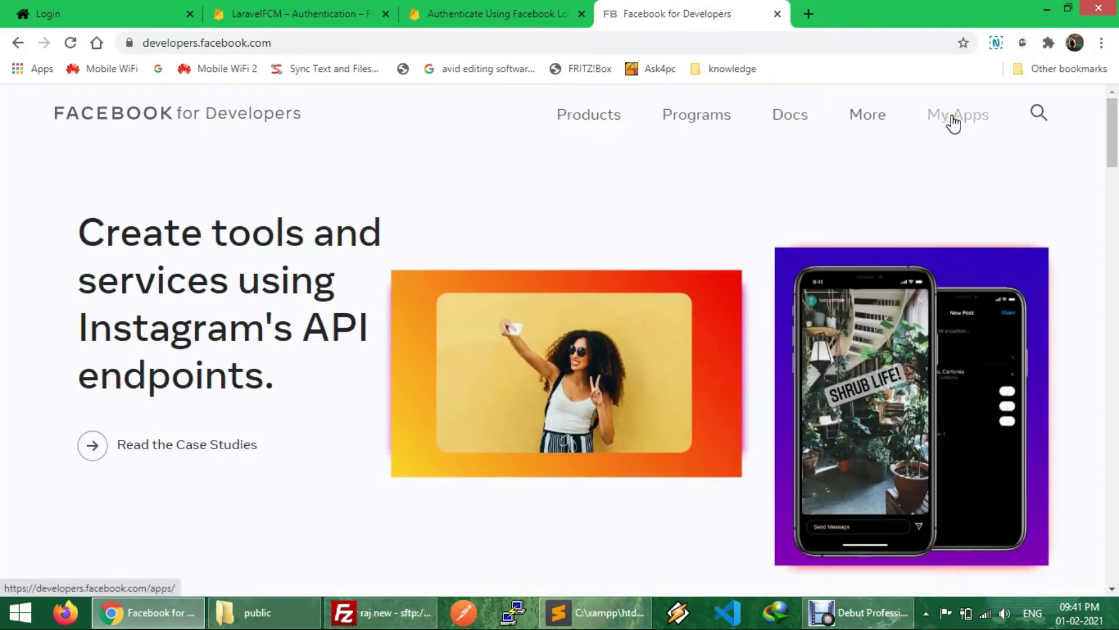
left_click(926, 116)
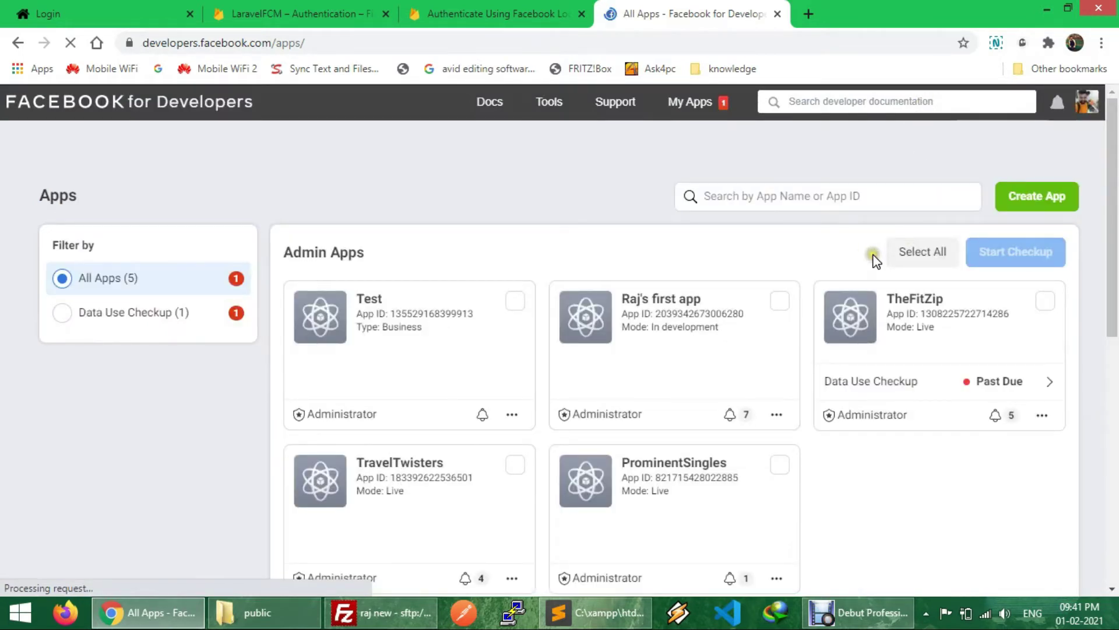
scroll(872, 256, "down", 1)
scroll(863, 253, "up", 1)
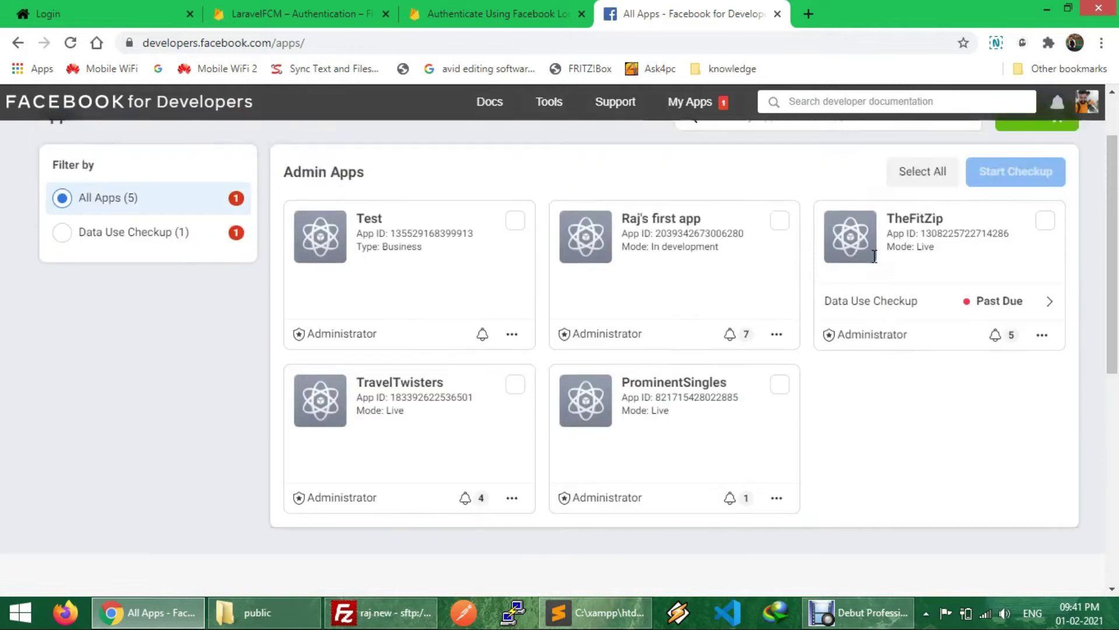
- Start creating a new Facebook app of the Manage Business Integrations type and continue to its details
left_click(1053, 197)
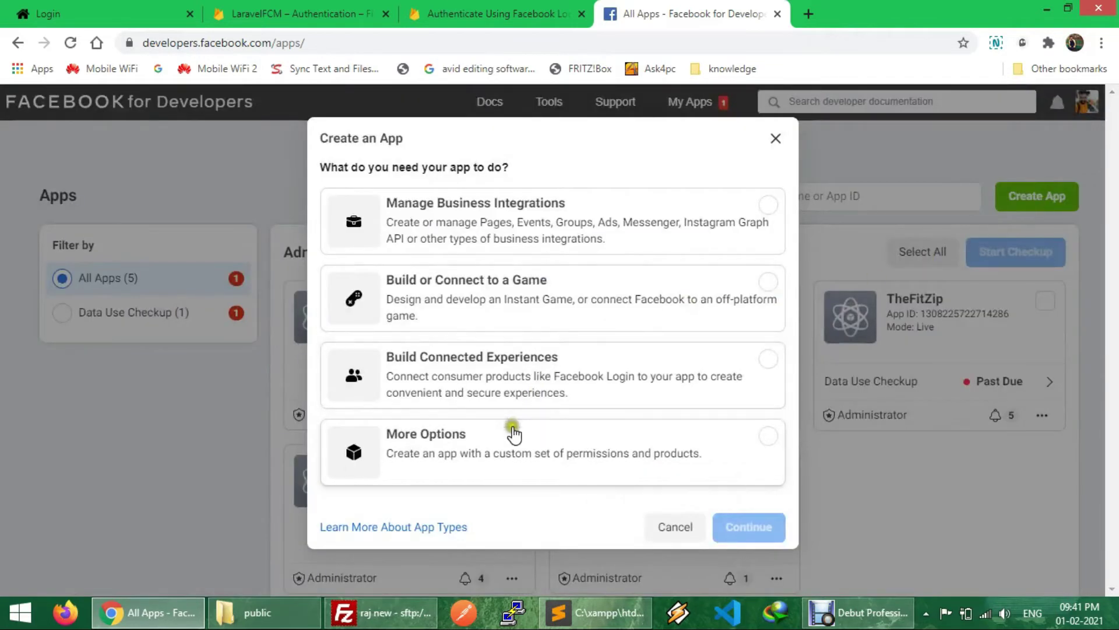
left_click(561, 245)
left_click(738, 526)
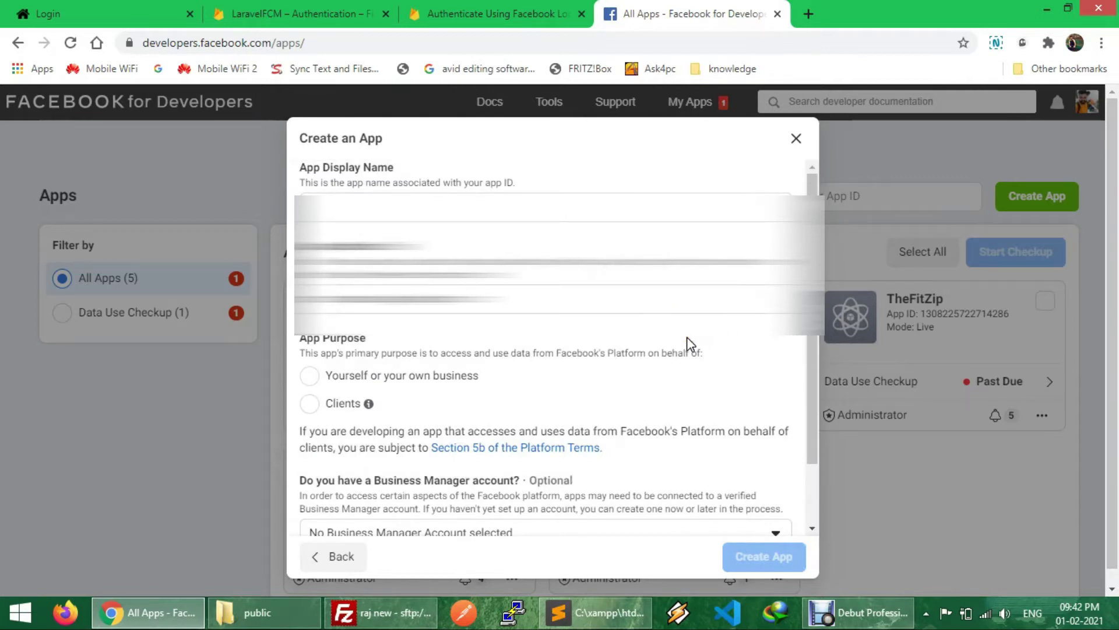
- Set the new app's purpose to Clients and leave it without a Business Manager account
scroll(688, 343, "down", 2)
scroll(690, 344, "down", 1)
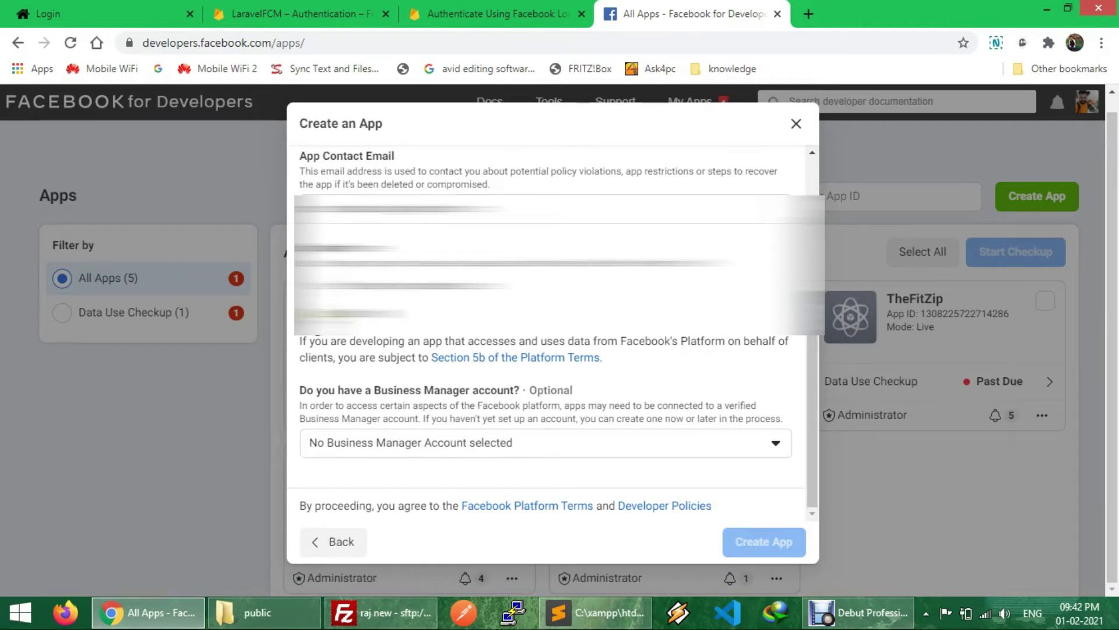
mouse_move(370, 337)
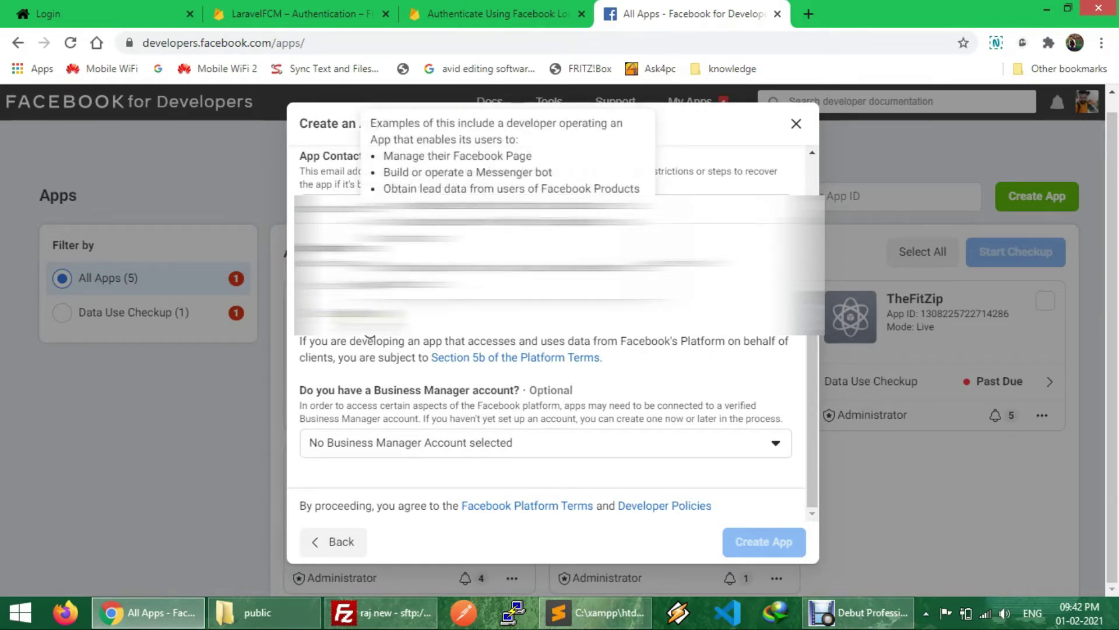
left_click(471, 390)
left_click(500, 443)
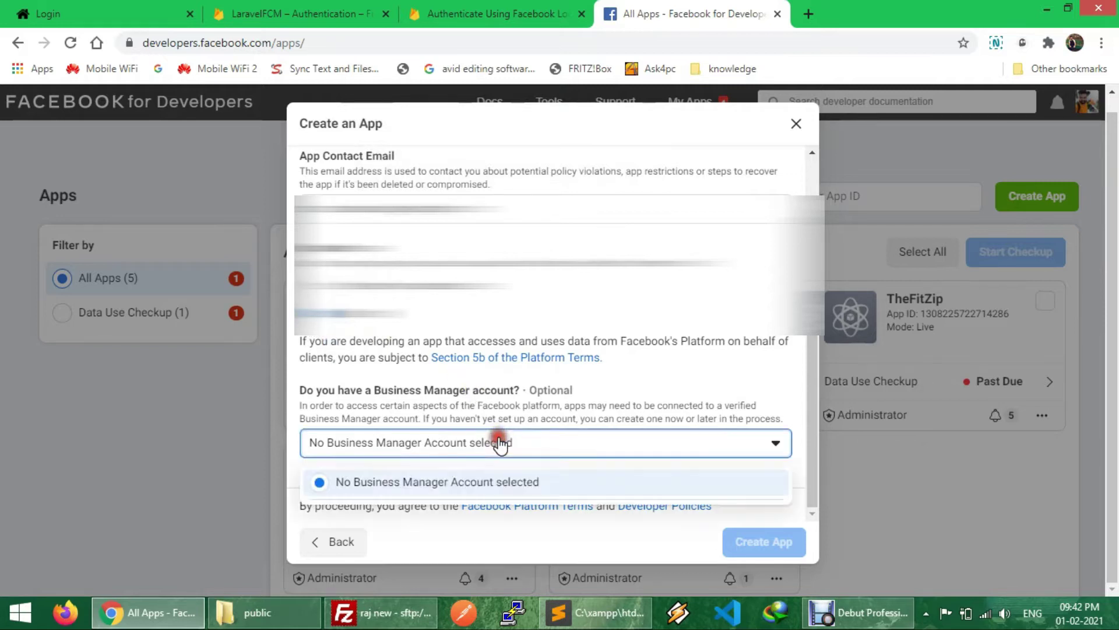
left_click(504, 425)
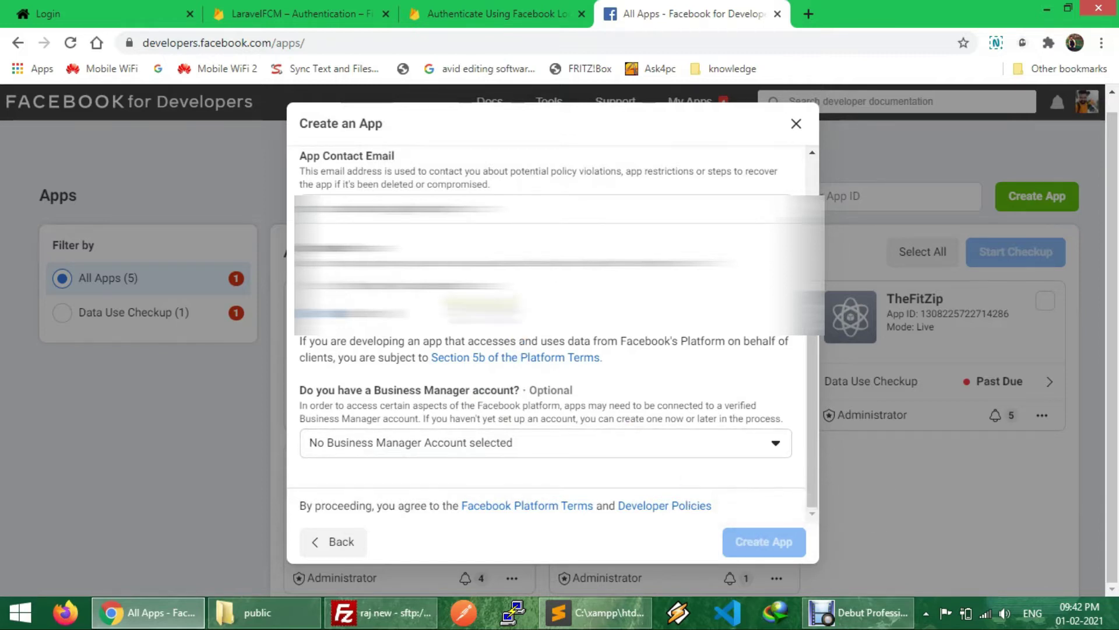
- Enter SocialLogin as the app display name and submit the form to create the app
scroll(490, 318, "up", 2)
left_click(481, 209)
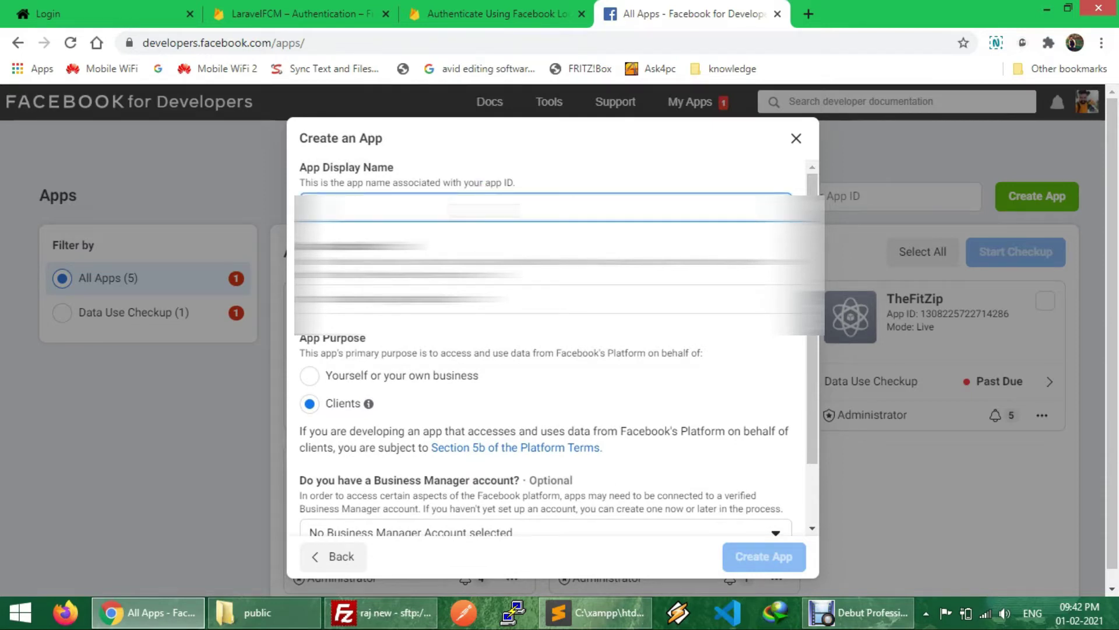
type("LaravelFCM")
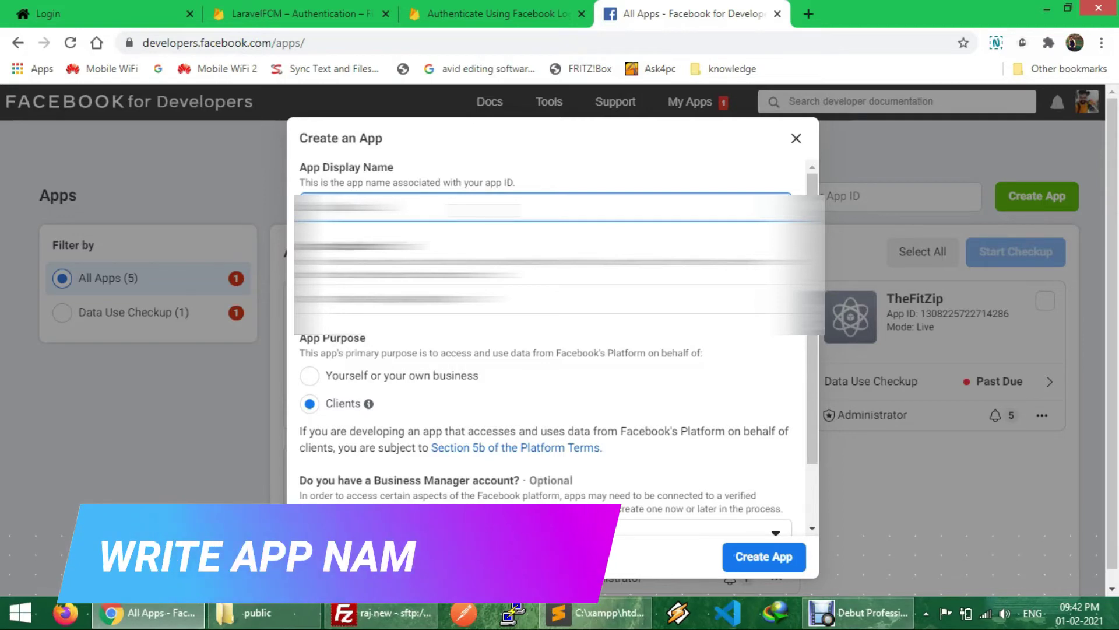
left_click(753, 551)
left_click(753, 553)
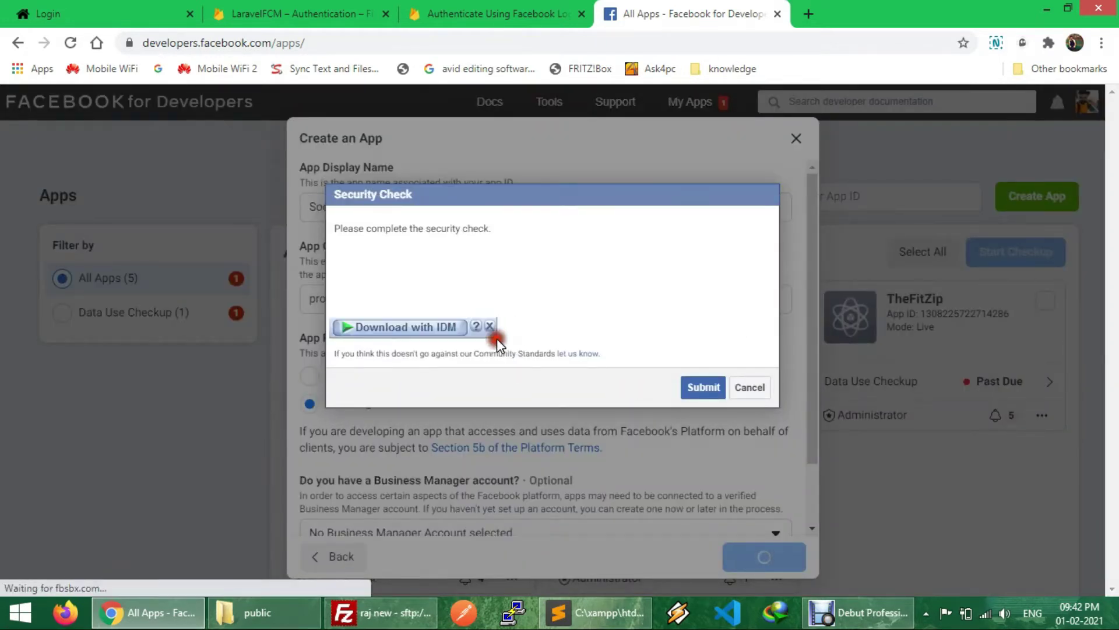
- Complete the "I'm not a robot" security check, dismiss the download overlay, and submit the check
left_click(357, 280)
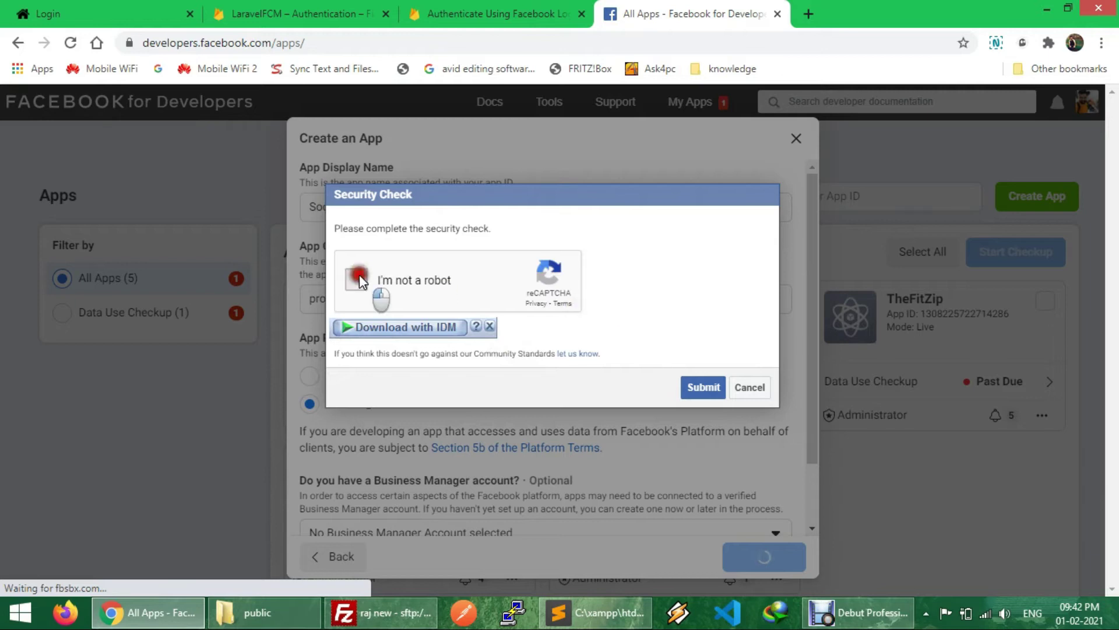
left_click(489, 326)
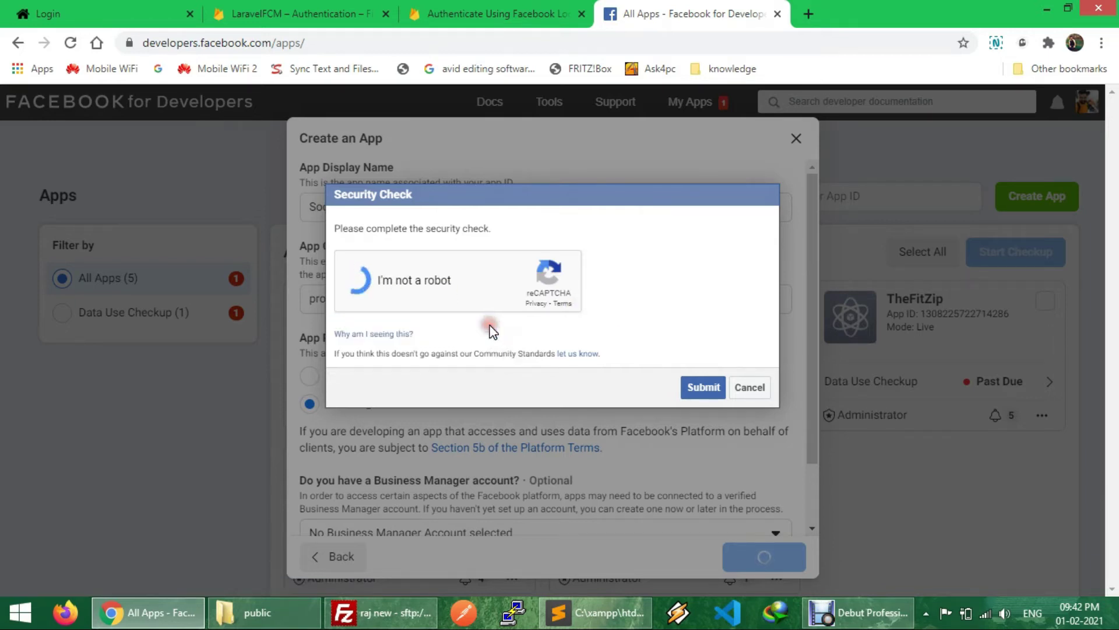
left_click(703, 387)
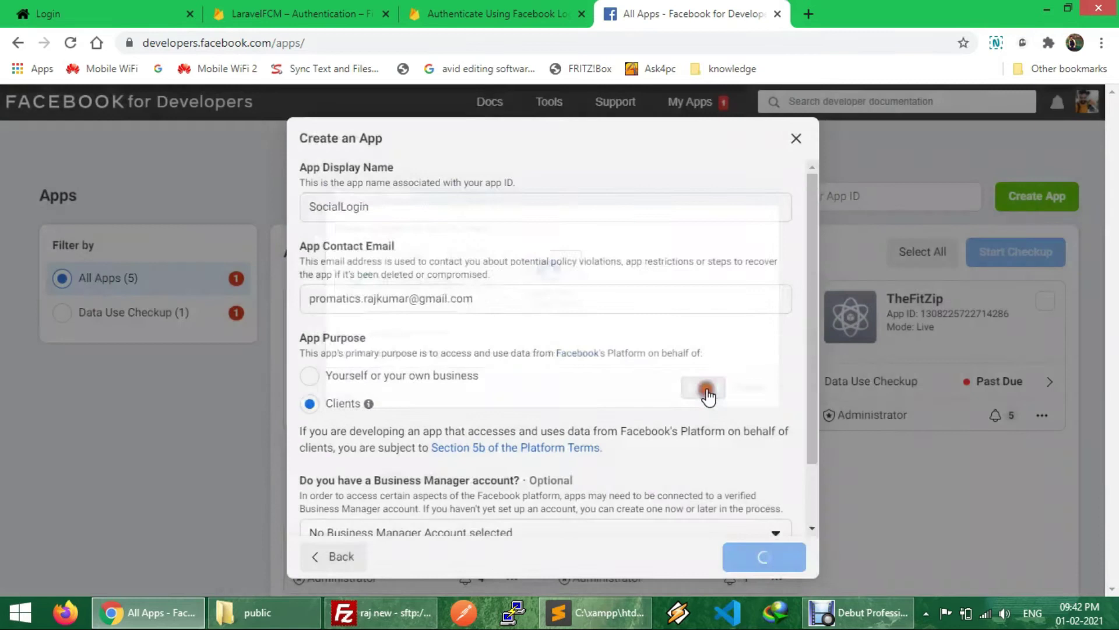
scroll(710, 396, "down", 2)
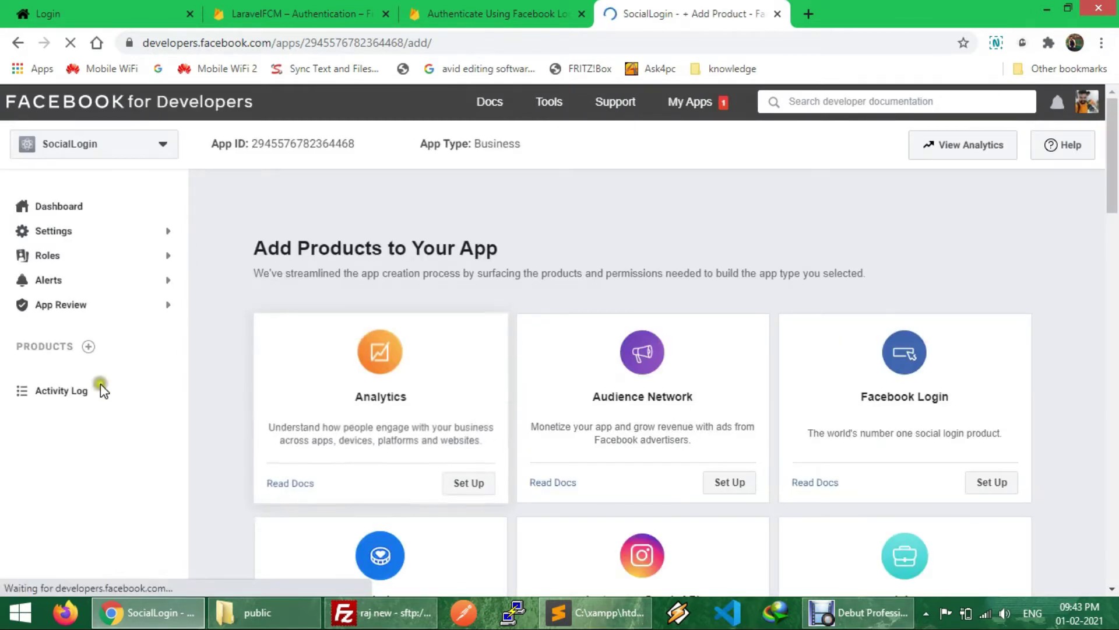
- Add the Facebook Login product to the SocialLogin app and select Web as its quickstart platform
left_click(71, 391)
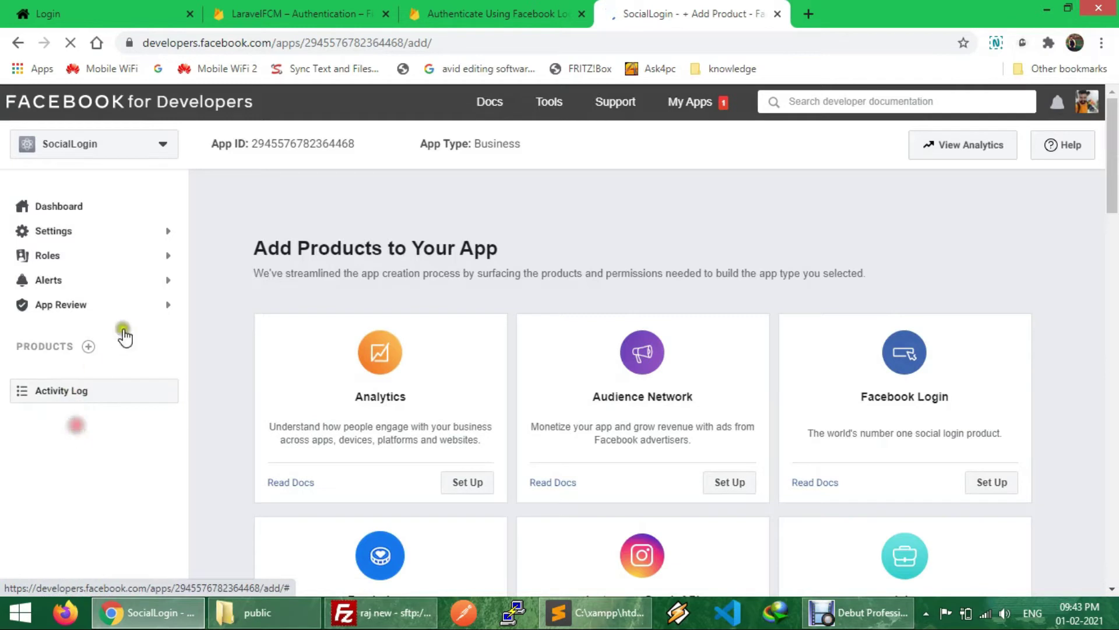
left_click(88, 348)
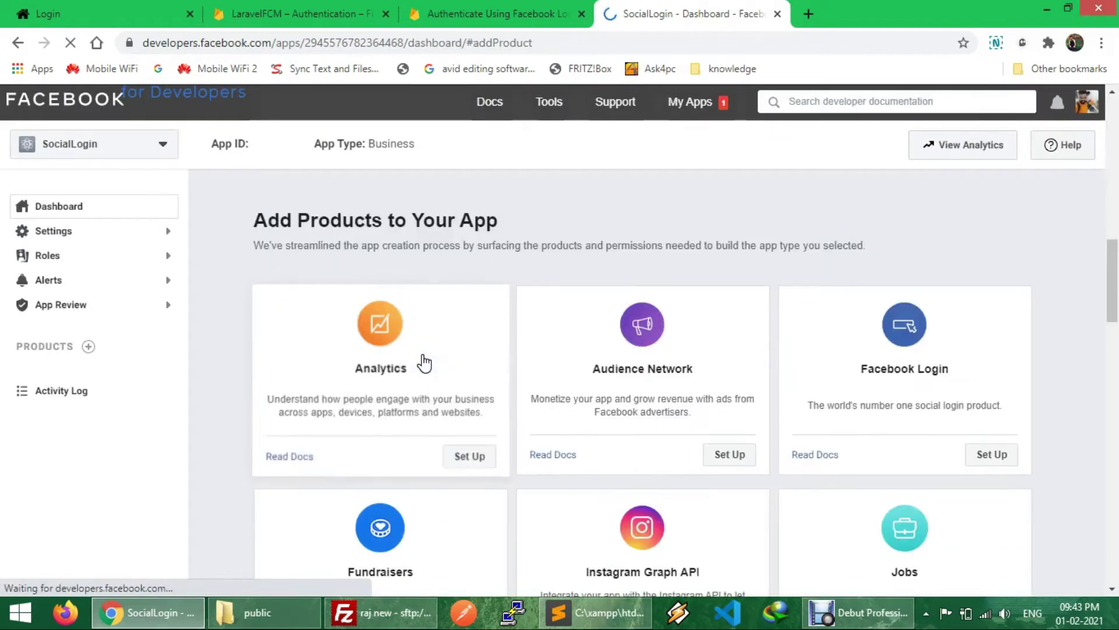
scroll(800, 391, "down", 3)
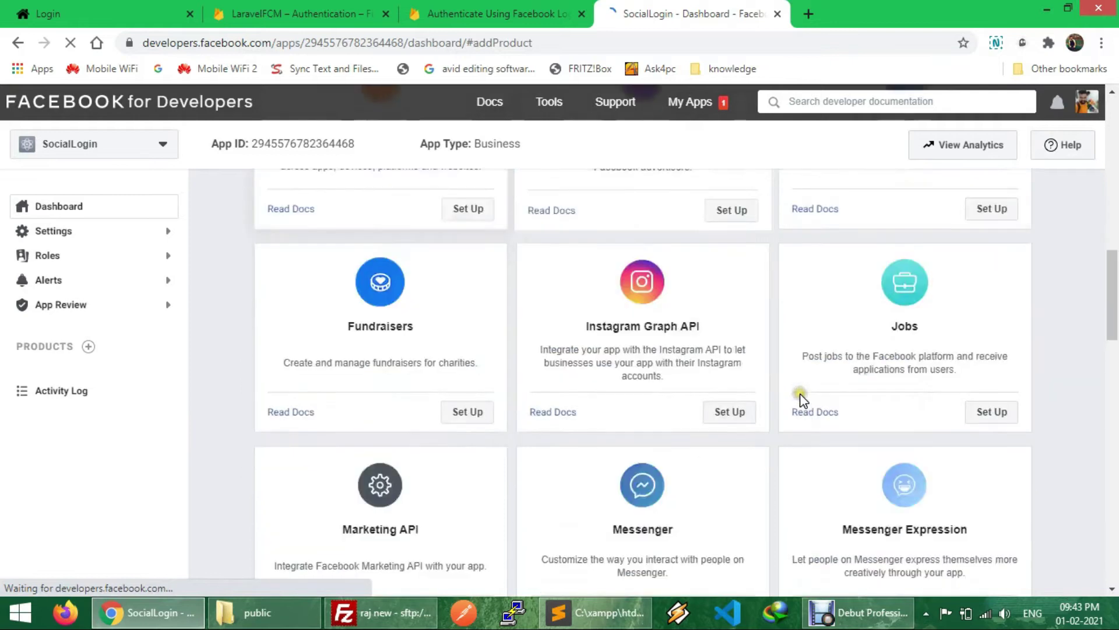
left_click(1000, 291)
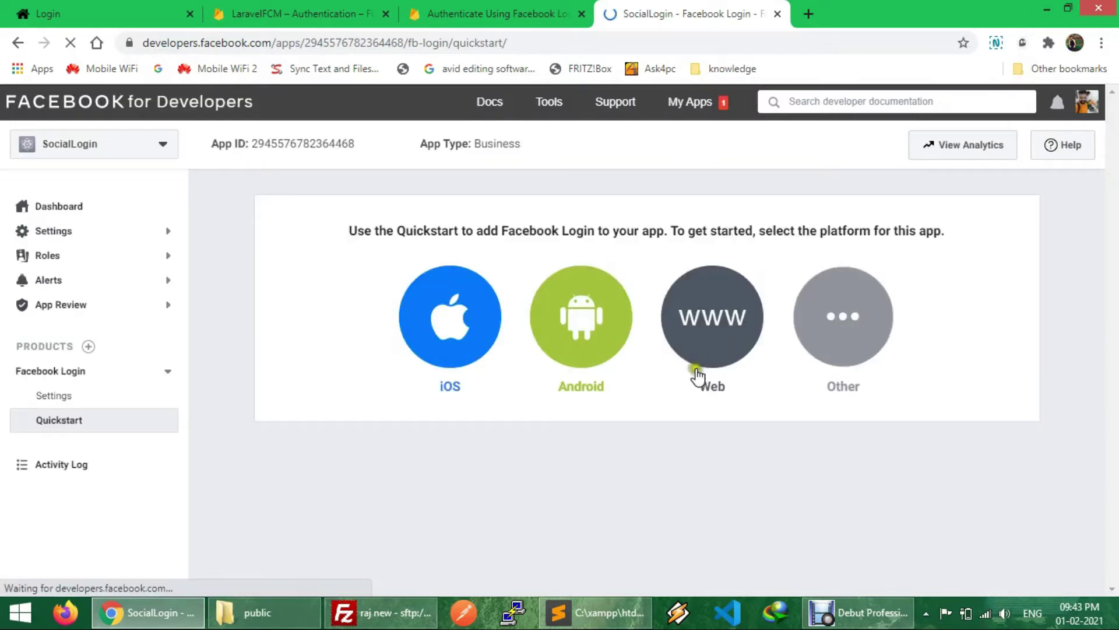
left_click(739, 311)
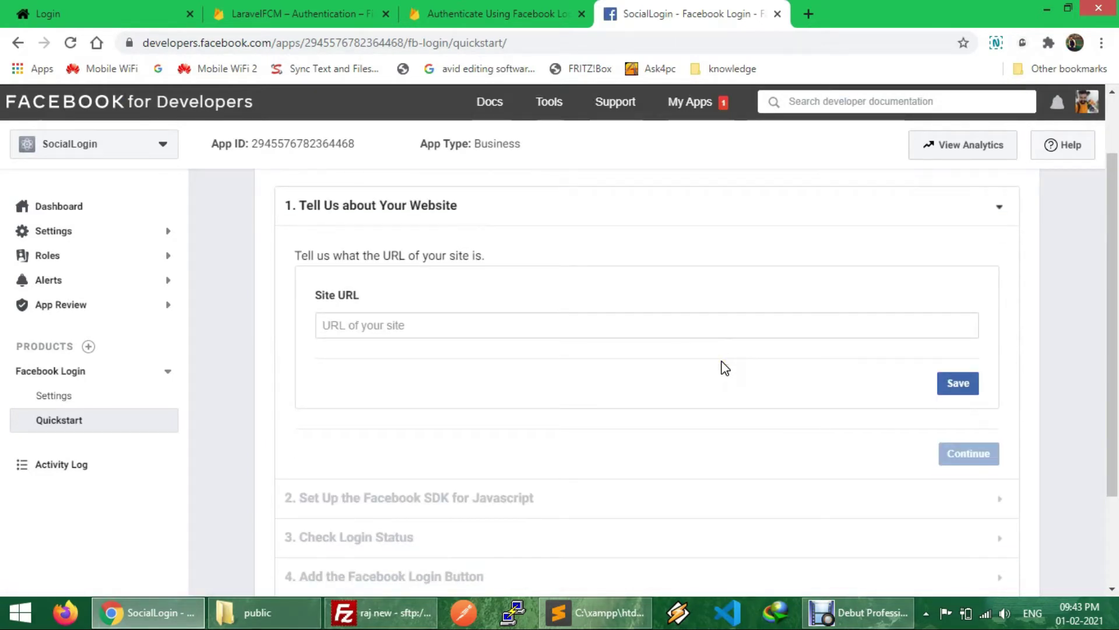
- Set the website's Site URL to localhost, save it, and continue to the JavaScript SDK section
scroll(725, 367, "up", 2)
scroll(724, 368, "down", 3)
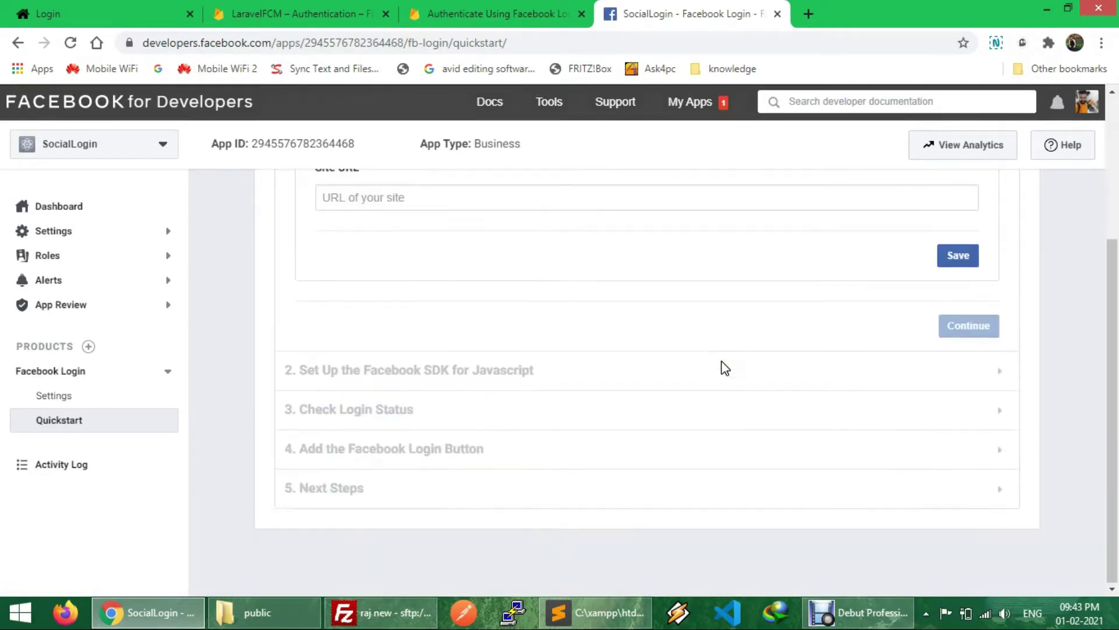
scroll(594, 369, "up", 3)
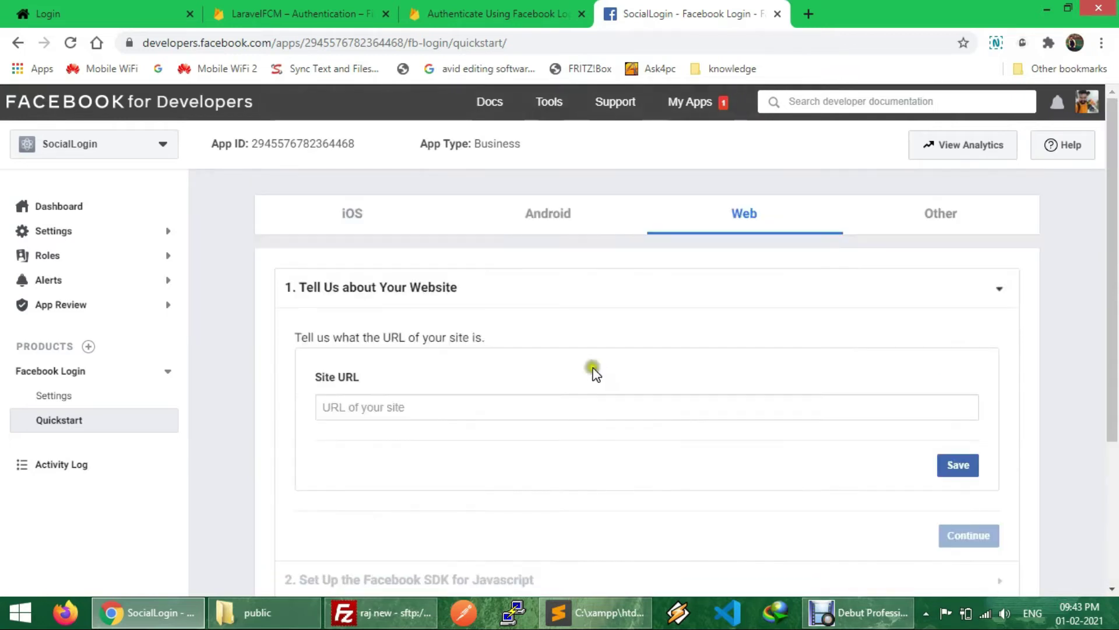
left_click(488, 412)
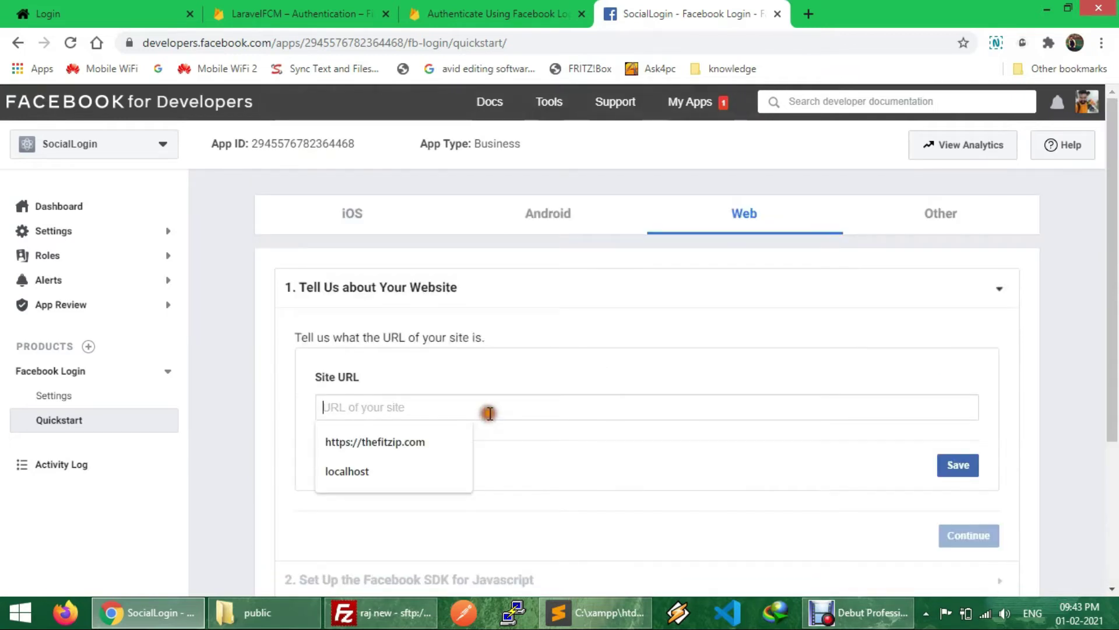
left_click(408, 464)
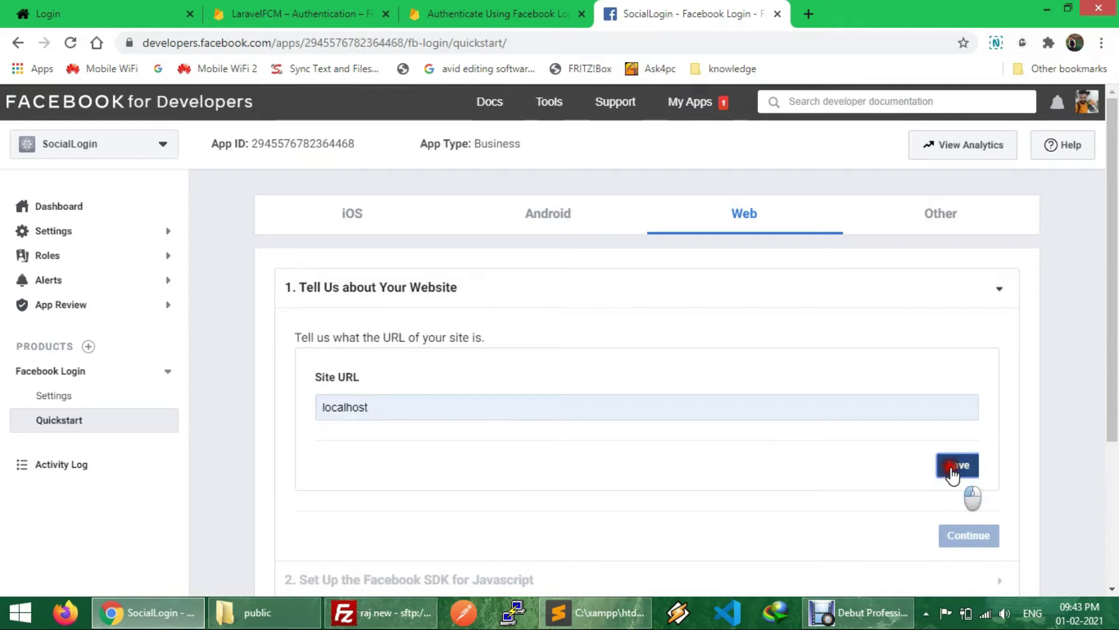
scroll(785, 452, "down", 3)
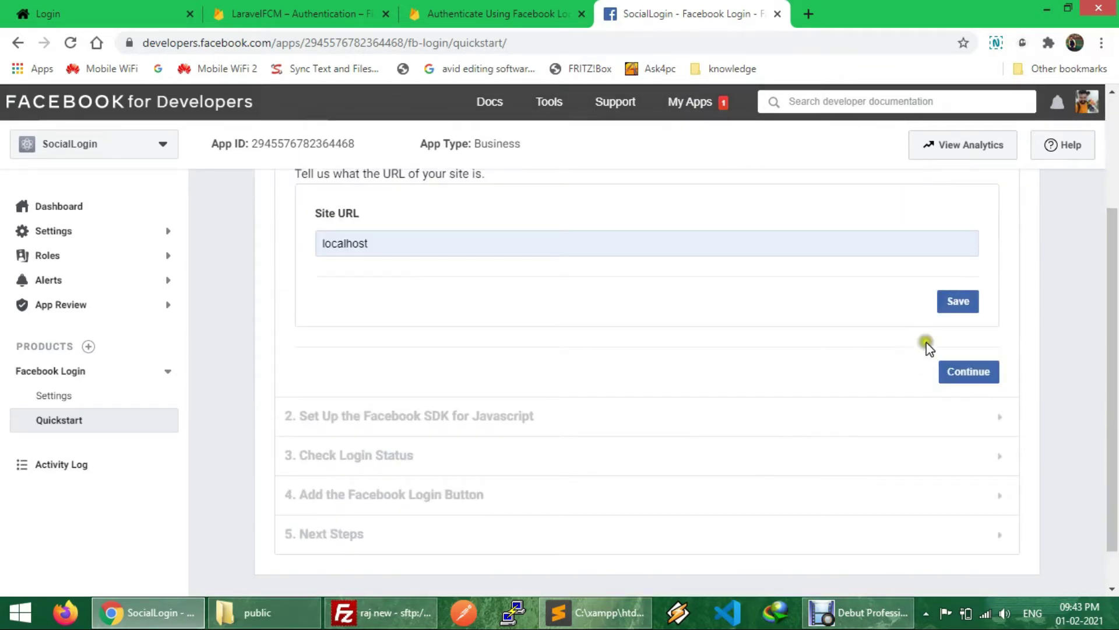
left_click(944, 307)
left_click(974, 372)
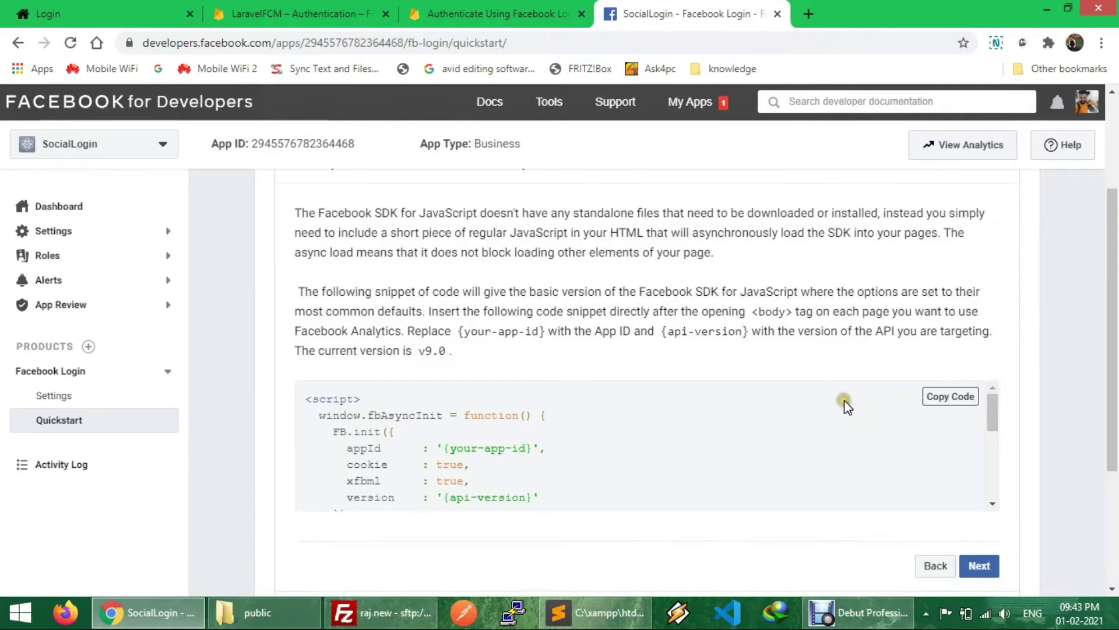
- Advance through the SDK setup, login status and login button sections to finish the Facebook Login quickstart
scroll(847, 406, "down", 5)
scroll(905, 461, "down", 3)
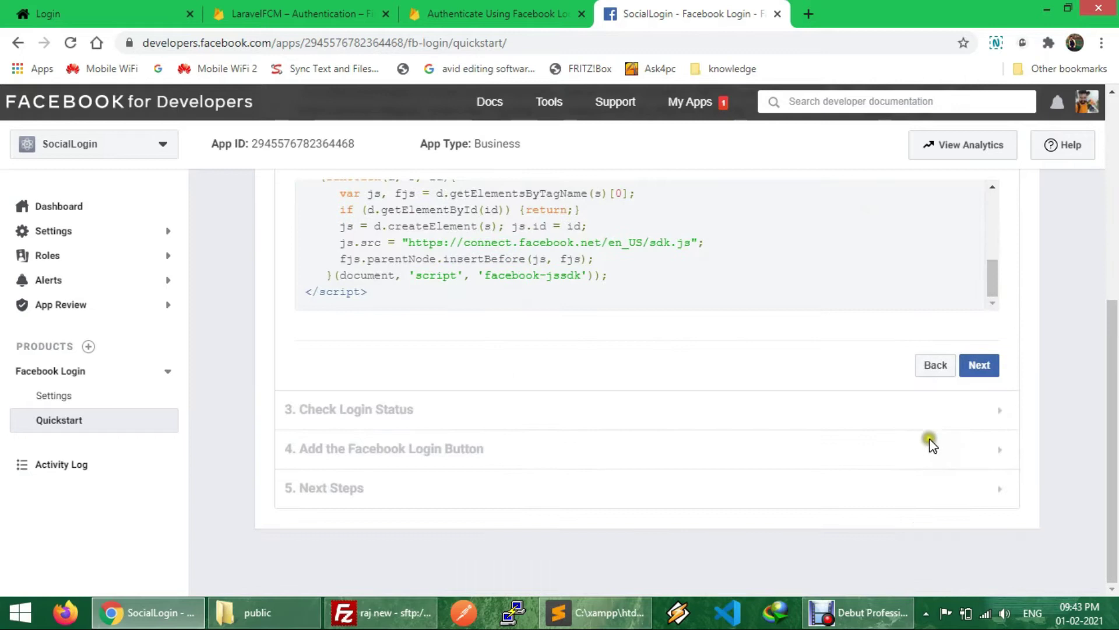
left_click(982, 367)
scroll(912, 406, "down", 4)
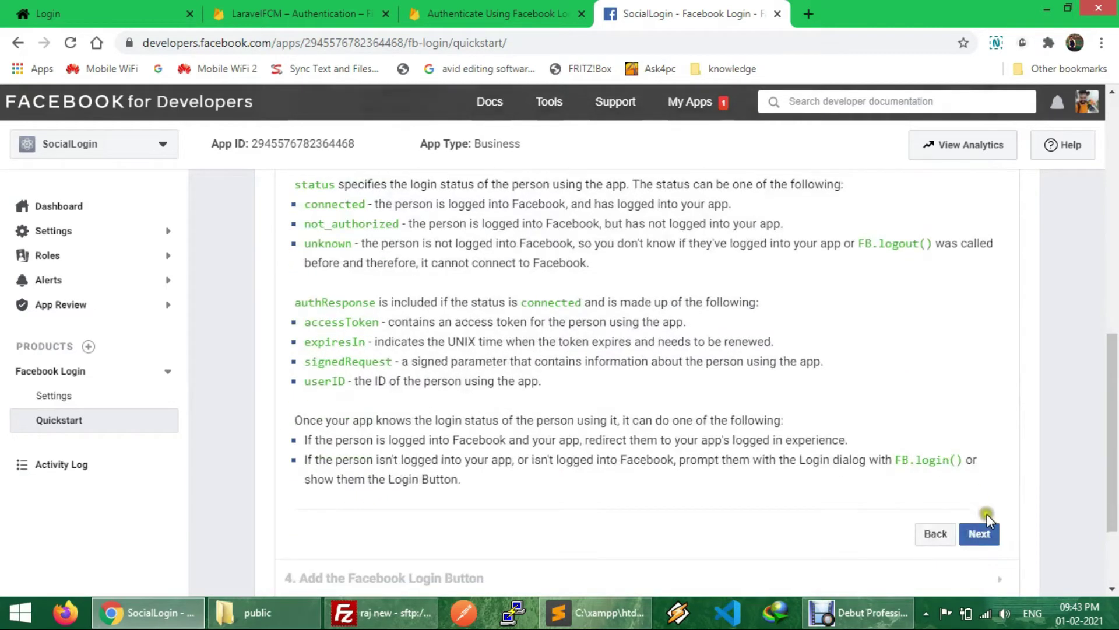
left_click(978, 533)
left_click(979, 443)
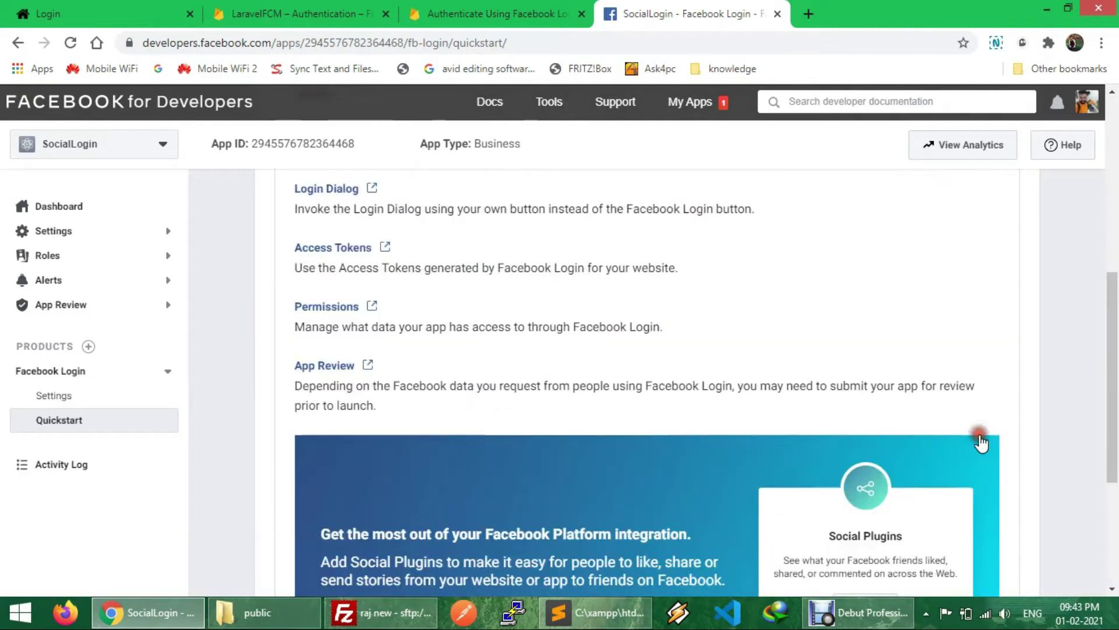
scroll(913, 418, "down", 8)
left_click(971, 483)
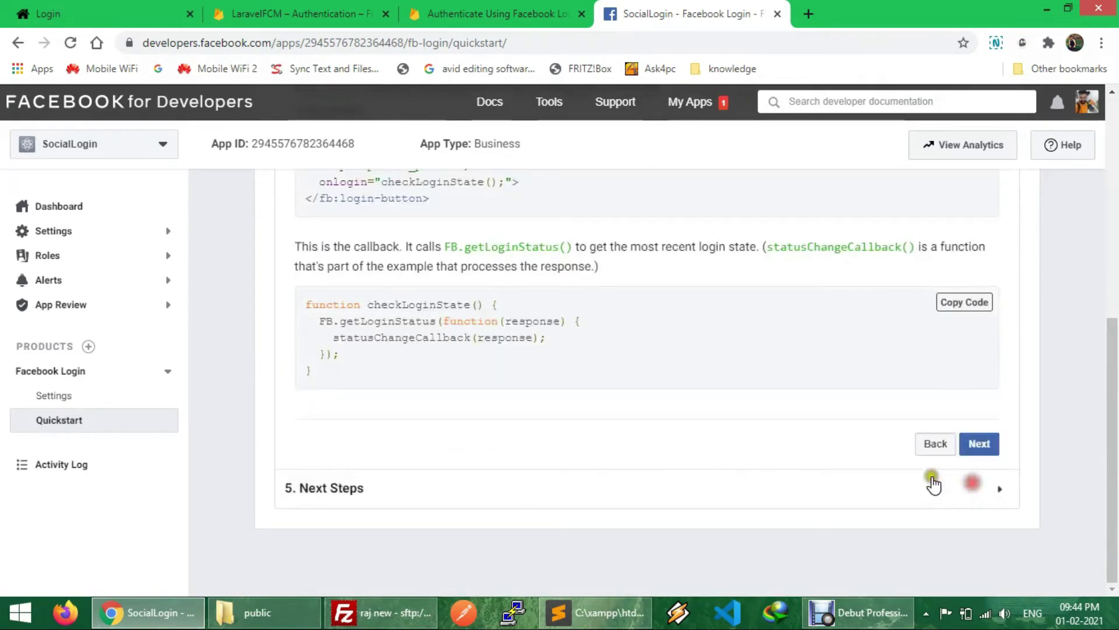
- Open the Facebook Login product's settings and go to the Valid OAuth Redirect URIs field
left_click(63, 403)
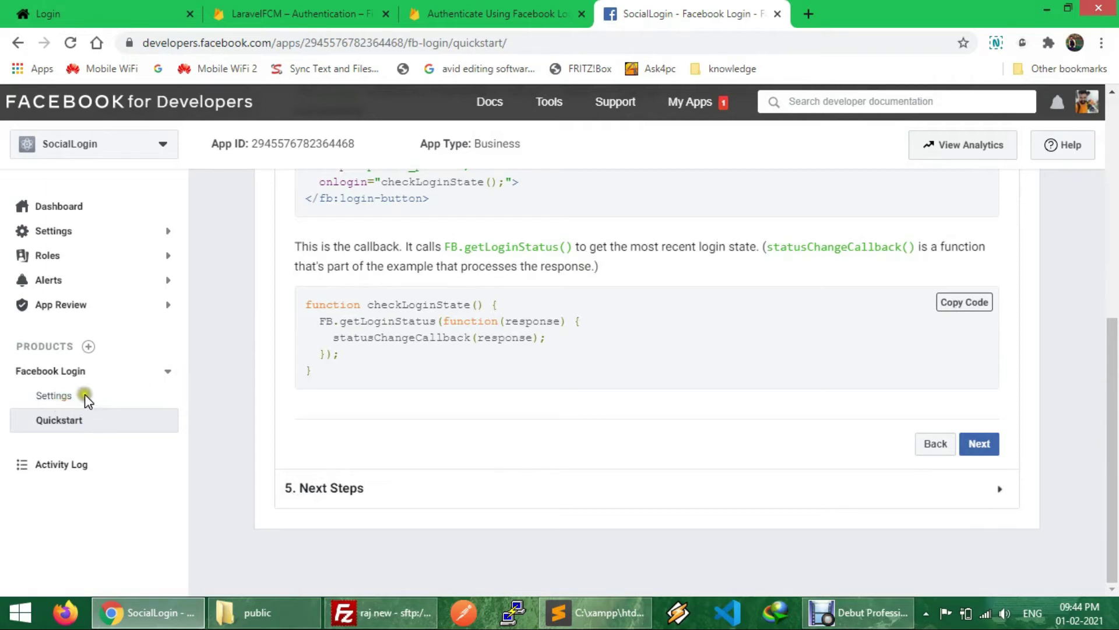
left_click(66, 397)
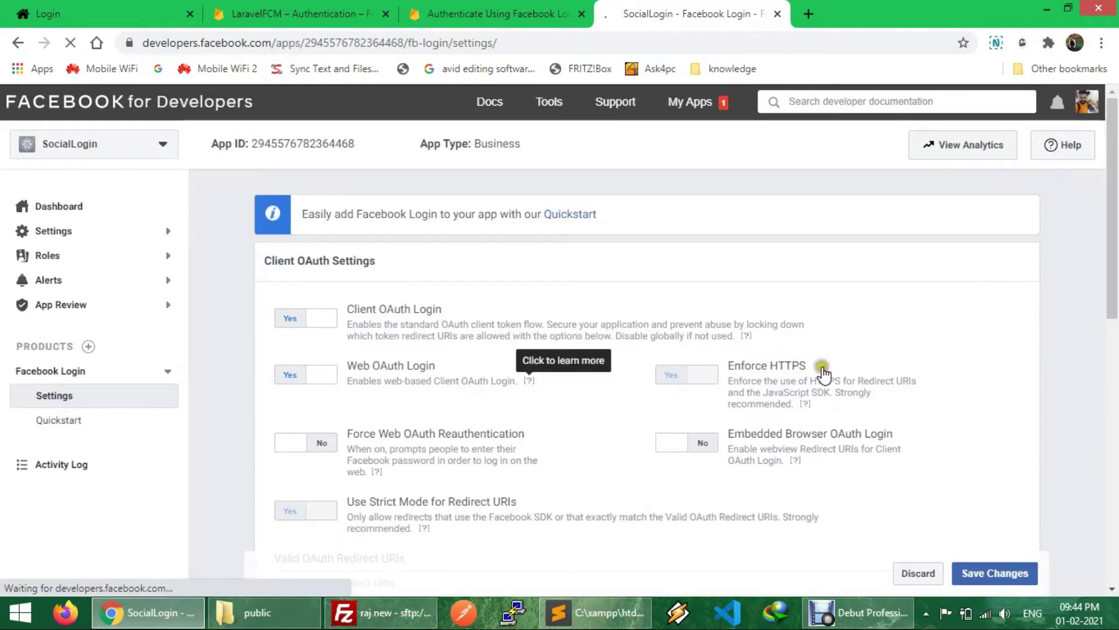
scroll(782, 387, "down", 5)
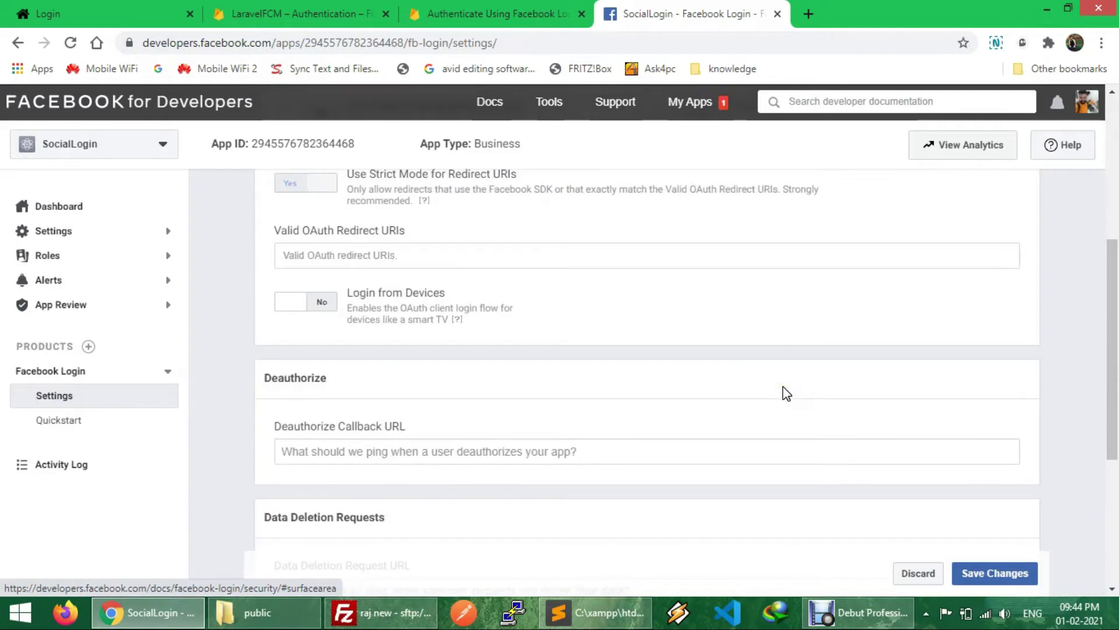
left_click(635, 248)
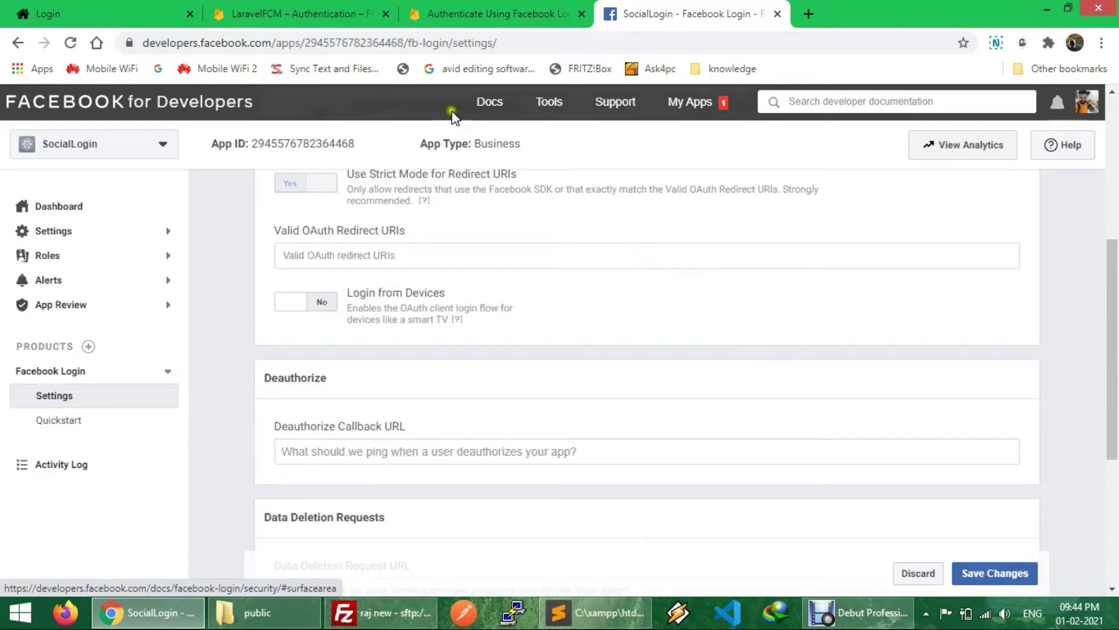
- Copy the OAuth redirect URI from Firebase's Facebook provider, add it to the app's Valid OAuth Redirect URIs, and save the changes
left_click(366, 10)
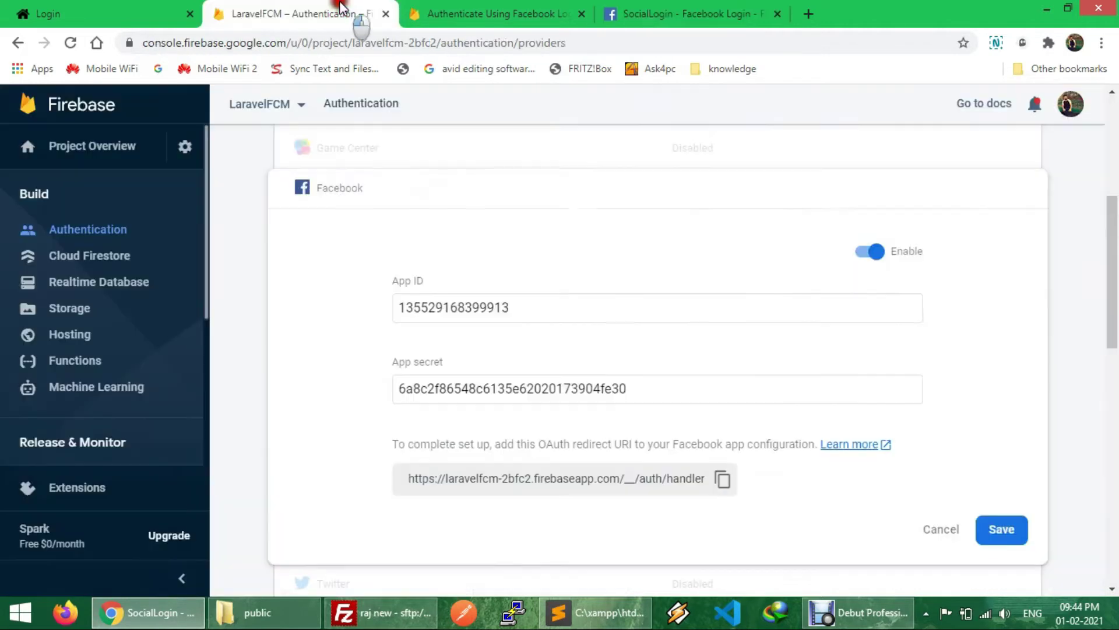
left_click(721, 471)
left_click(688, 14)
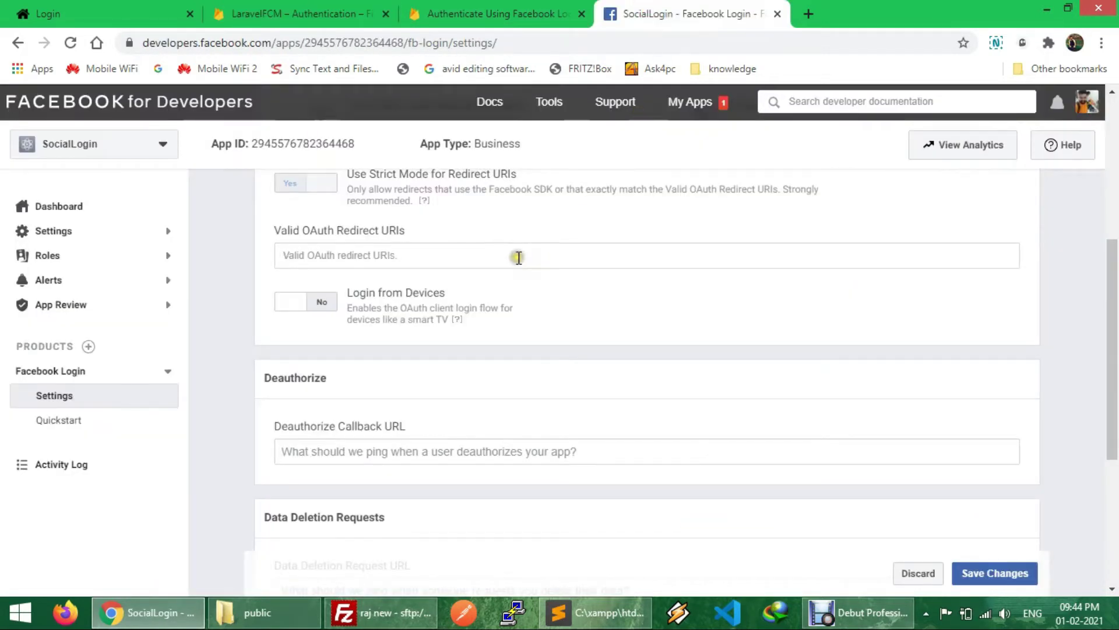
key("ctrl+v")
key("Return")
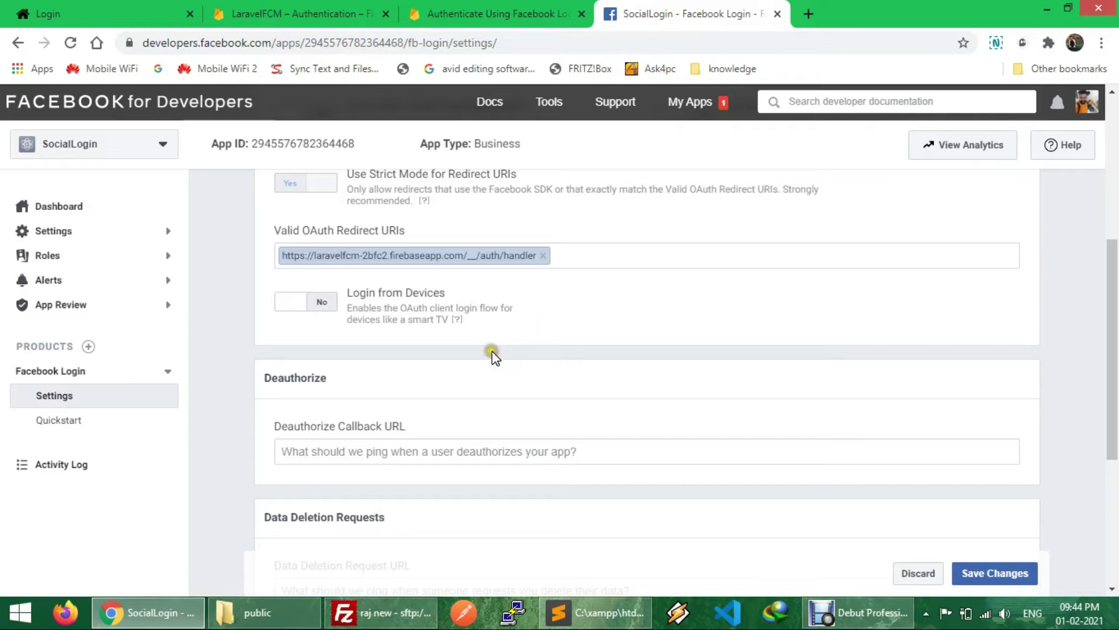
scroll(492, 353, "down", 4)
scroll(493, 360, "down", 1)
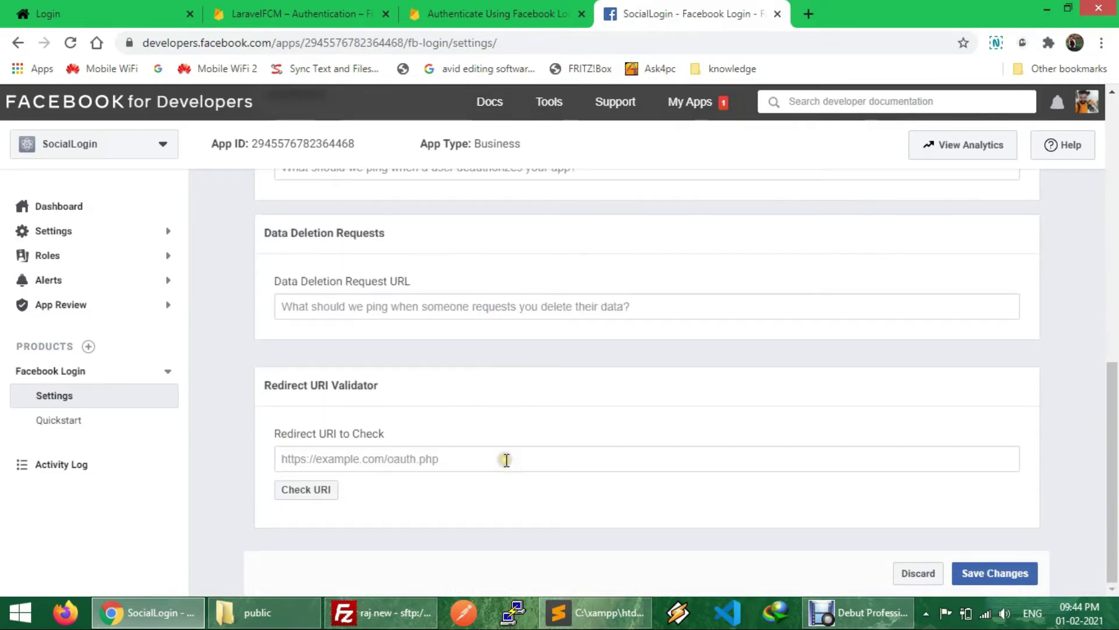
scroll(507, 460, "up", 7)
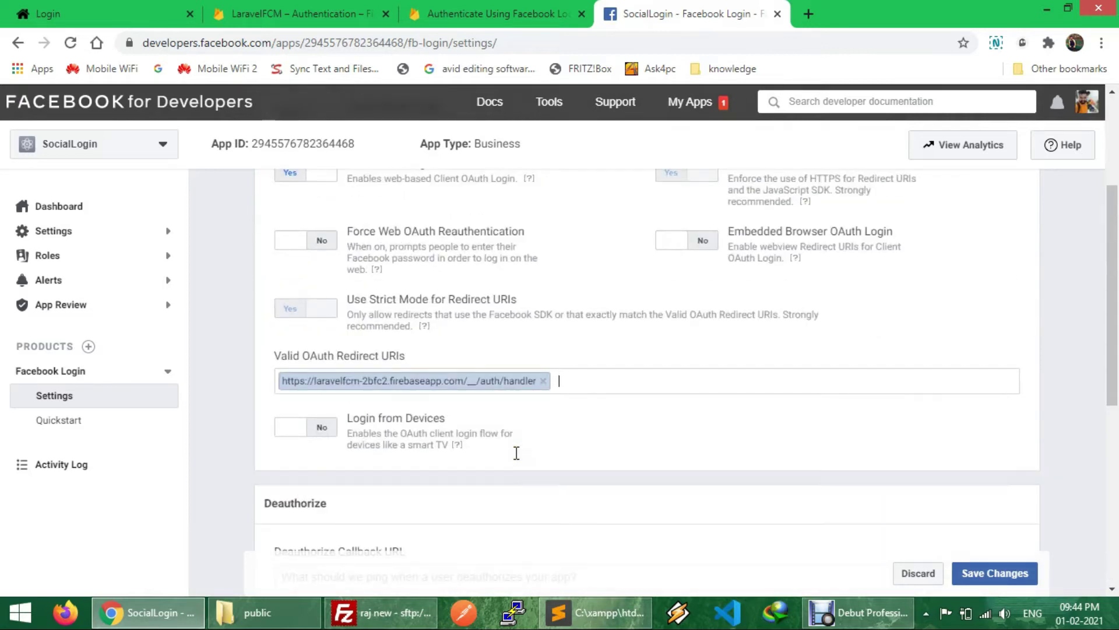
left_click(985, 573)
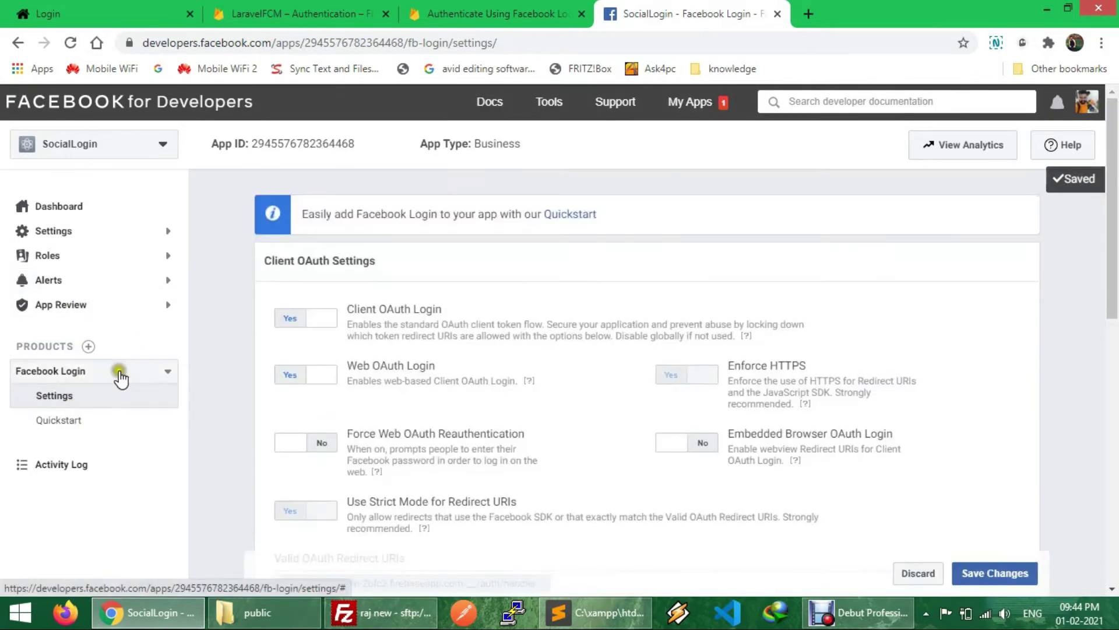
- Open the app's basic settings and add localhost to the App Domains
left_click(103, 229)
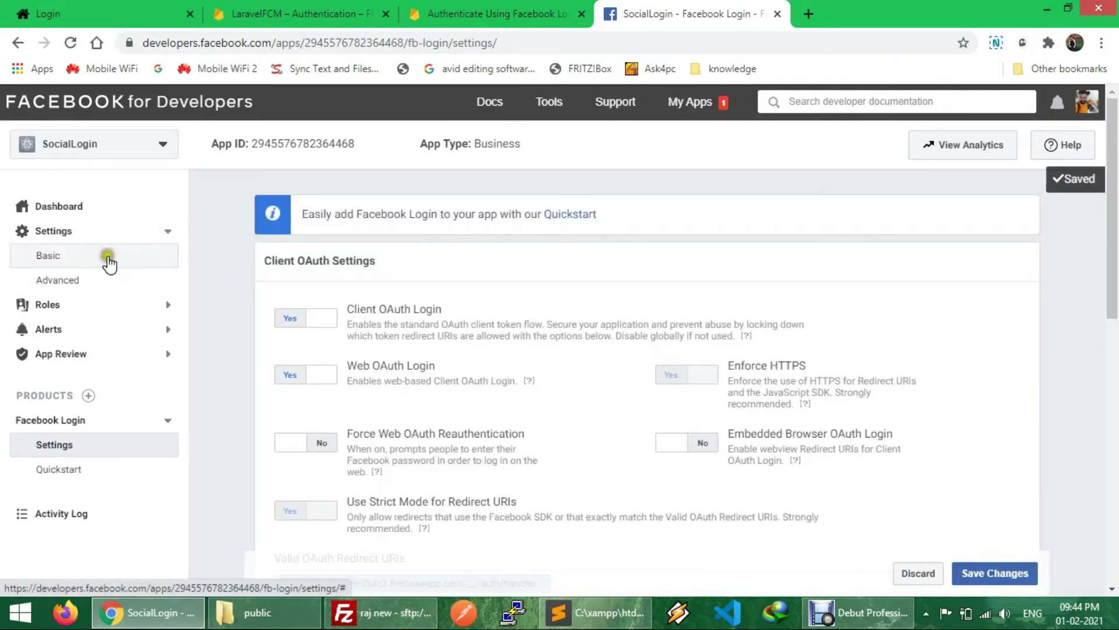
left_click(108, 257)
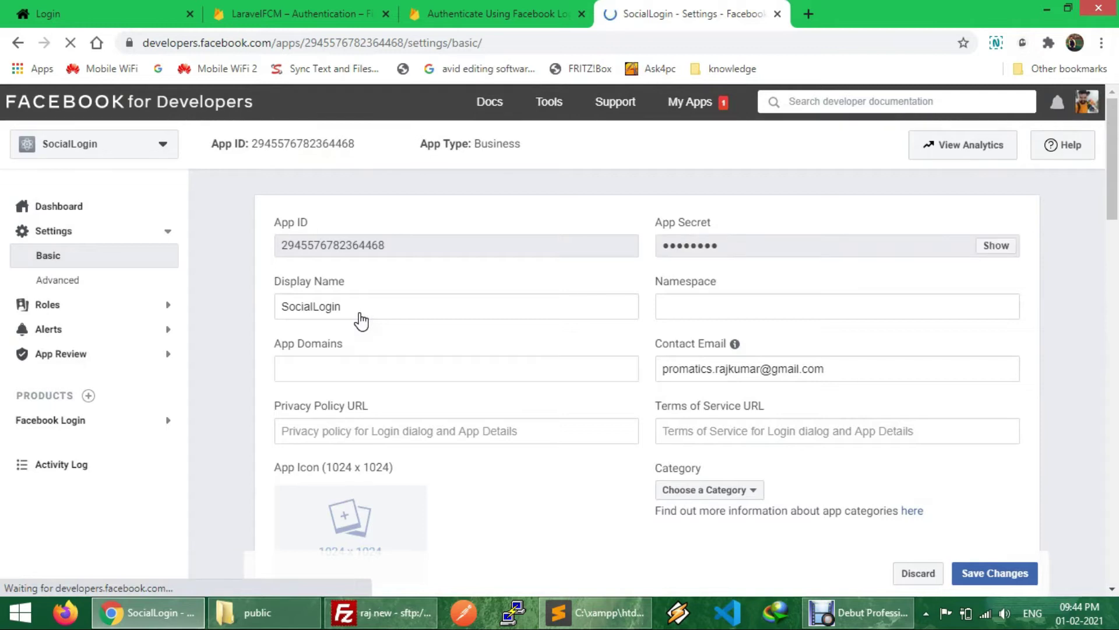
scroll(361, 320, "down", 1)
left_click(358, 293)
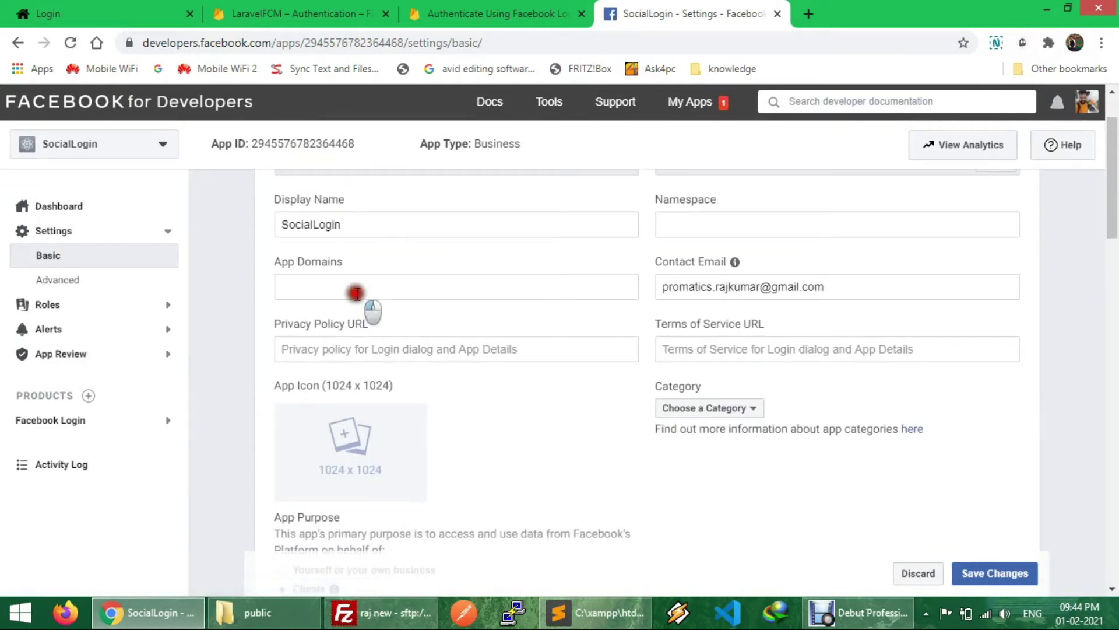
type("localhost")
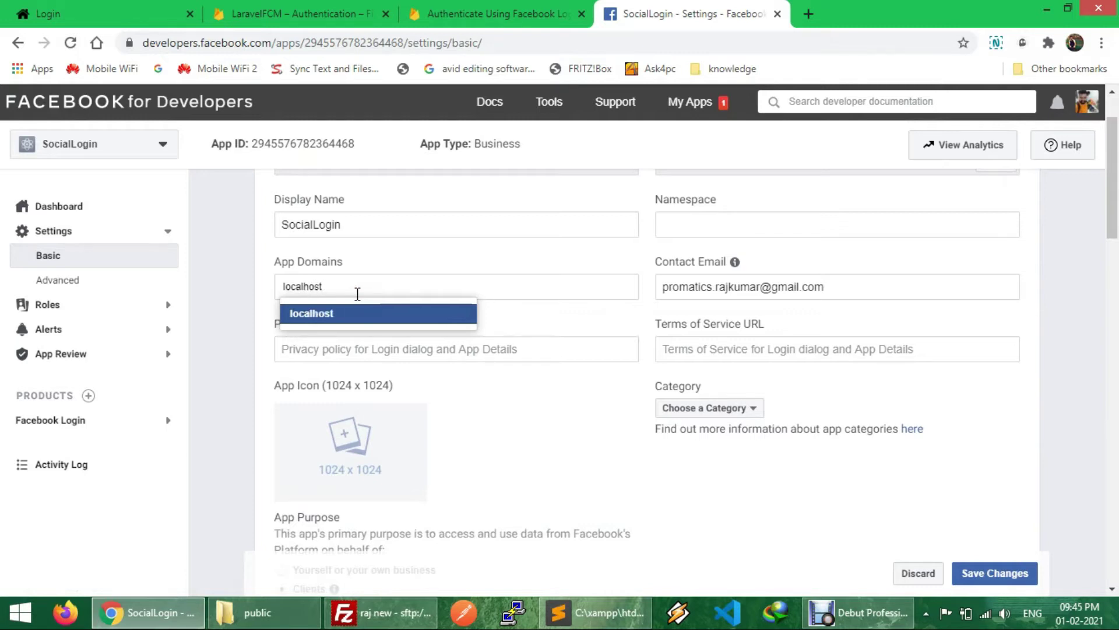
key("Return")
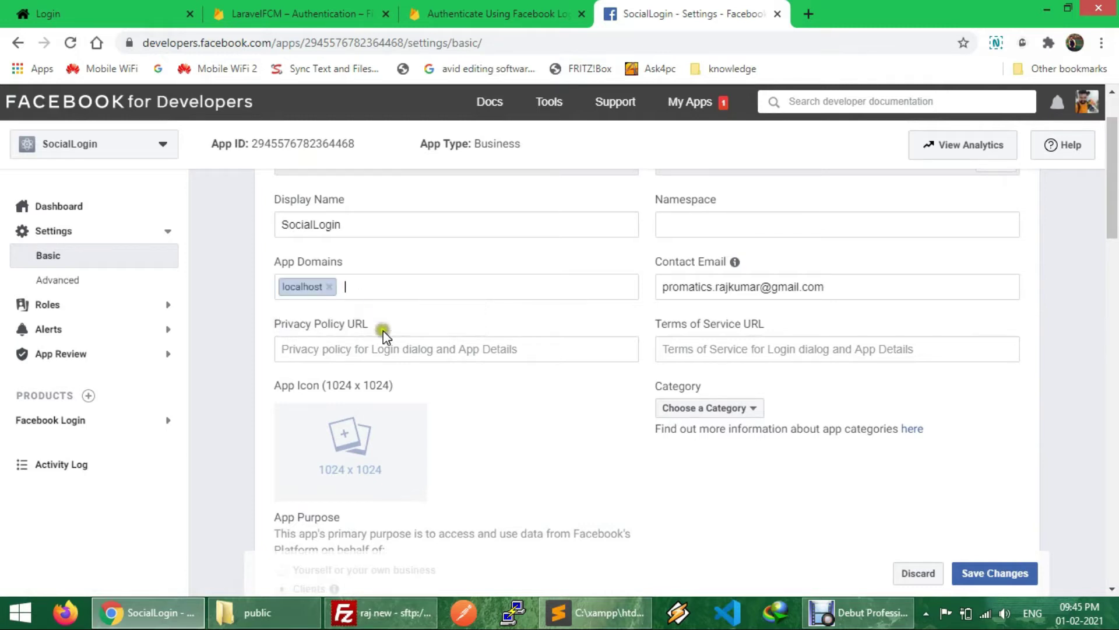
left_click(389, 347)
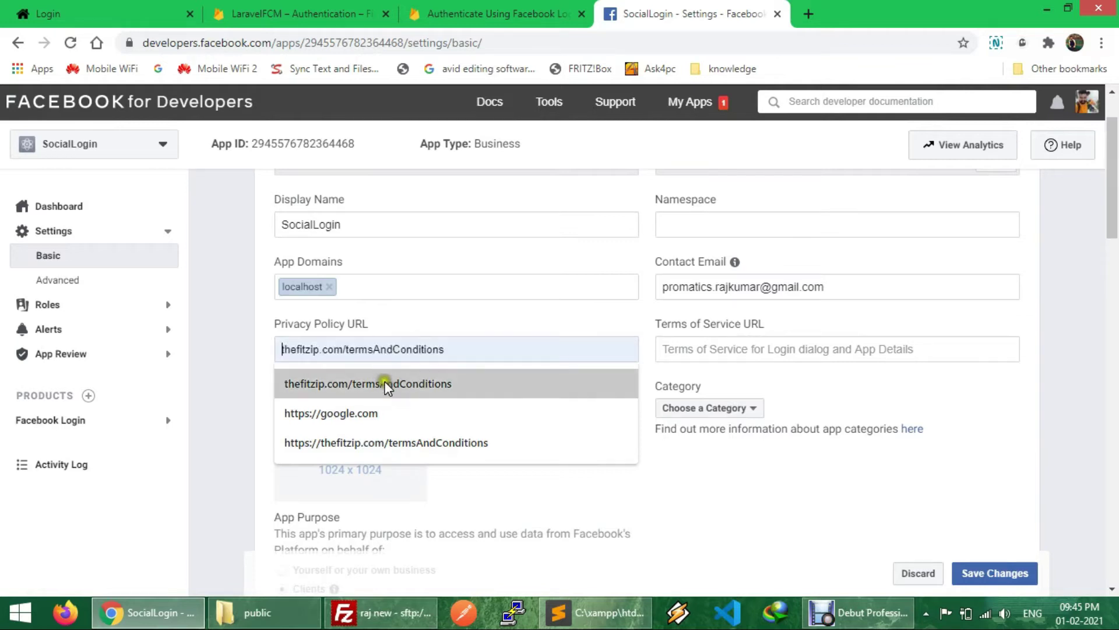
left_click(386, 412)
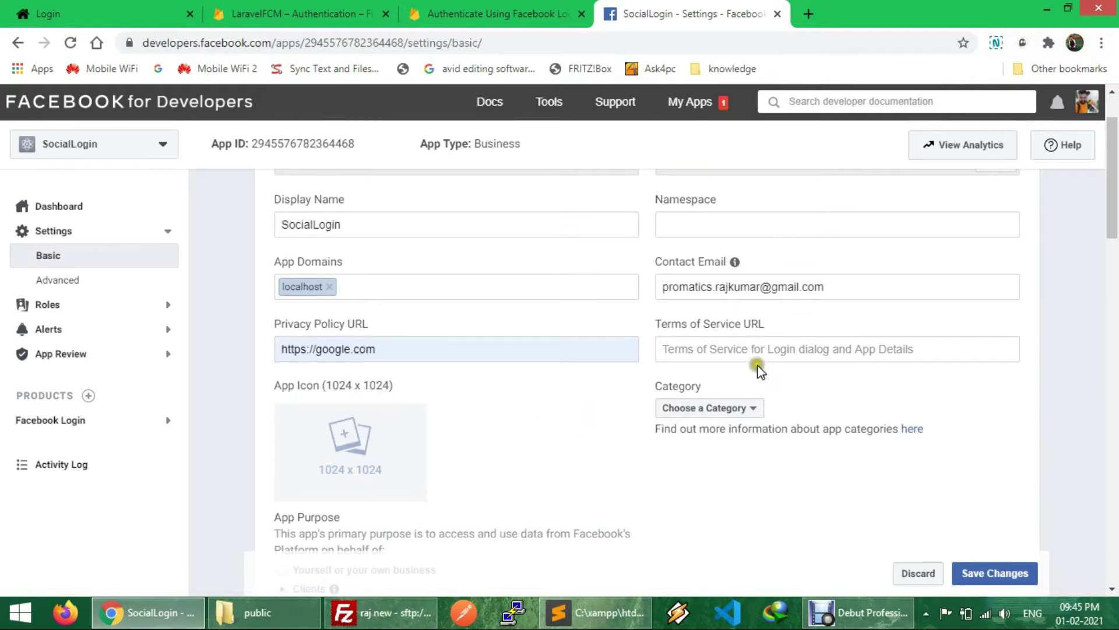
triple_click(557, 351)
left_click(729, 349)
key("ctrl+v")
- Go through the remaining basic settings down to the Website site URL and save the changes
scroll(569, 373, "down", 1)
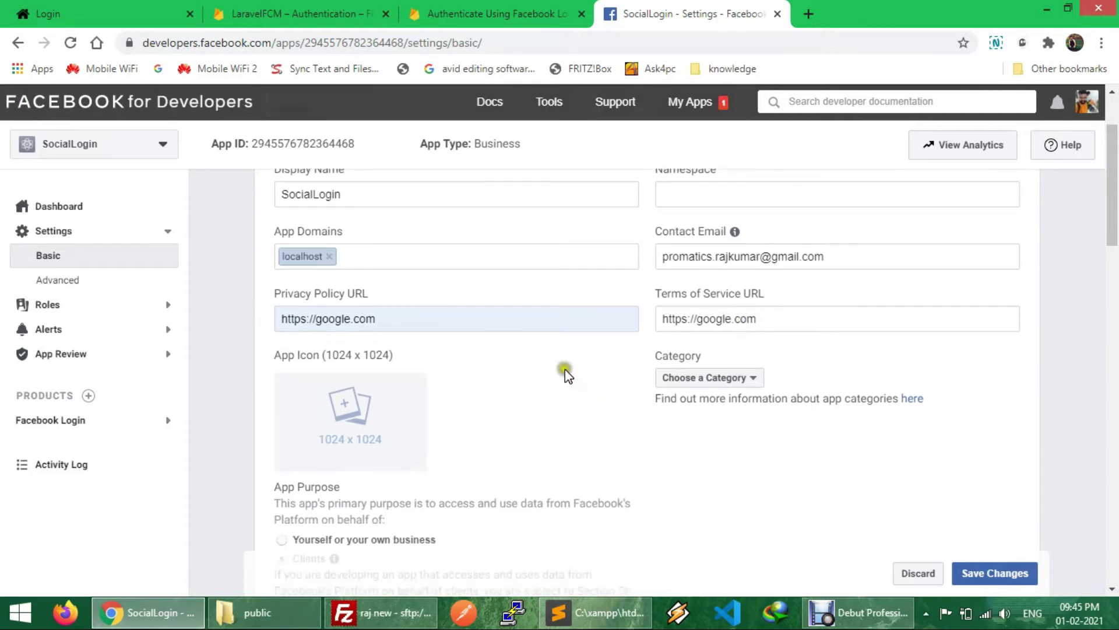
scroll(370, 490, "down", 2)
scroll(440, 380, "down", 4)
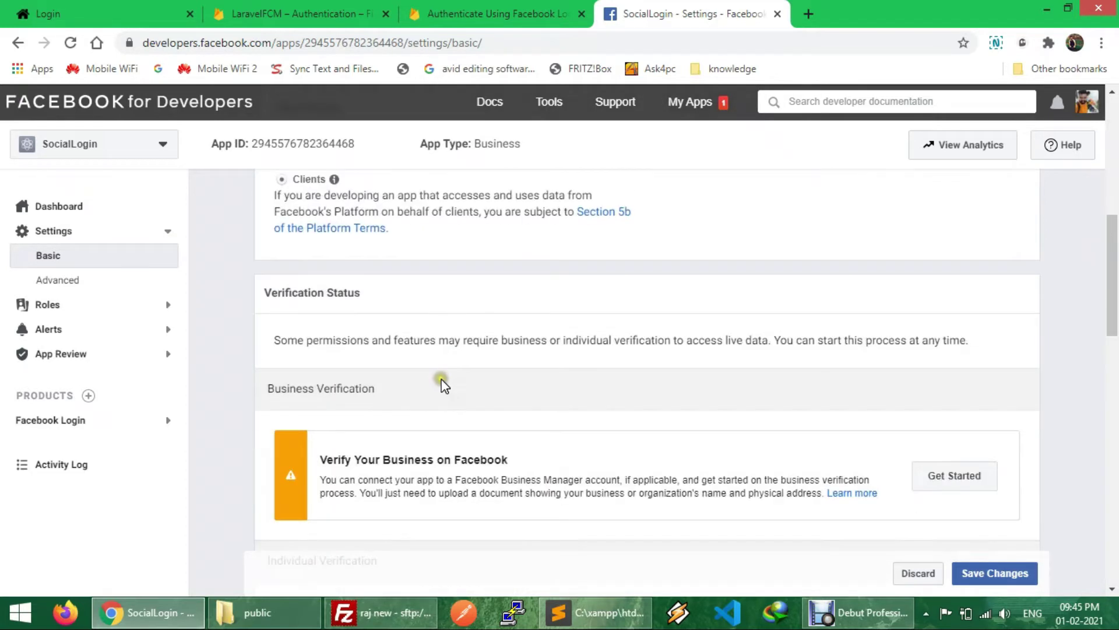
scroll(443, 385, "down", 10)
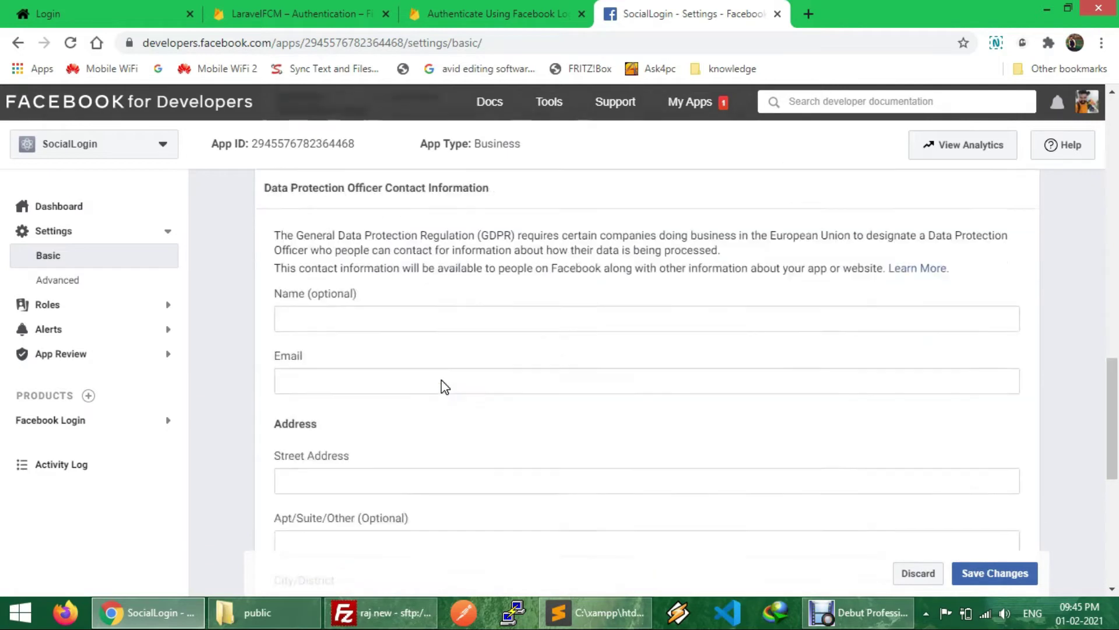
scroll(444, 387, "down", 6)
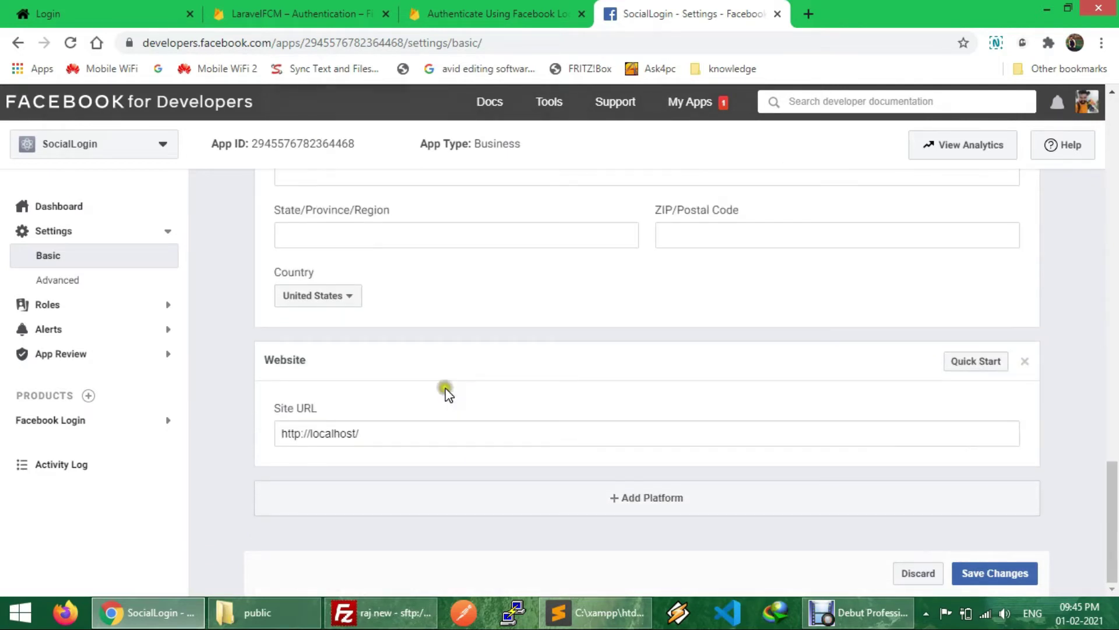
left_click(998, 565)
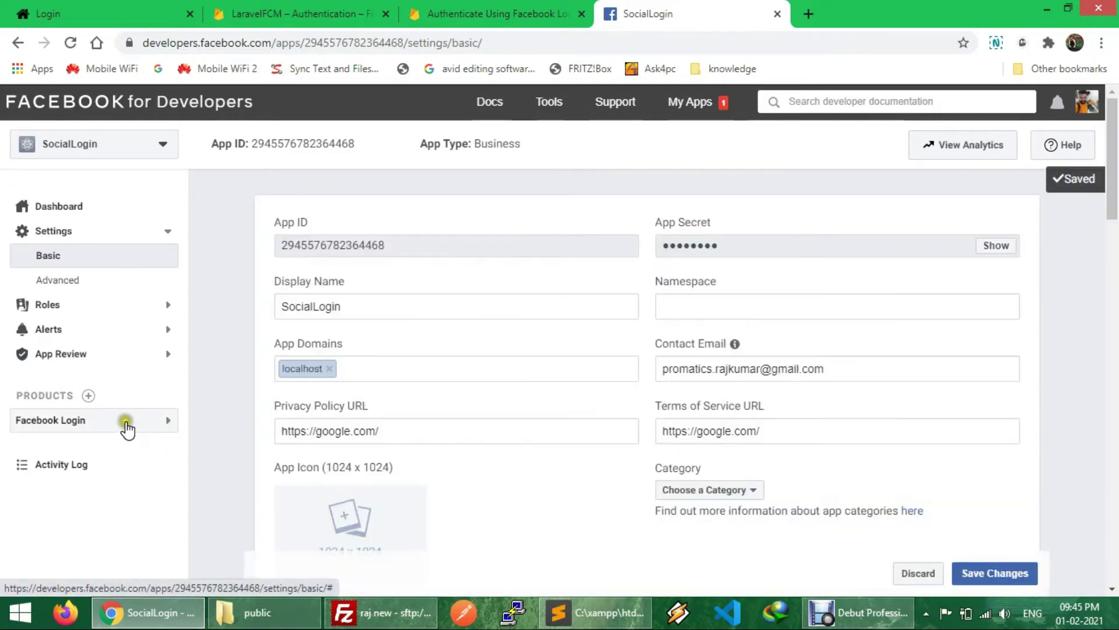
- Reveal the Facebook app's App Secret by re-entering the account password
left_click_drag(78, 208, 129, 230)
left_click_drag(437, 242, 439, 249)
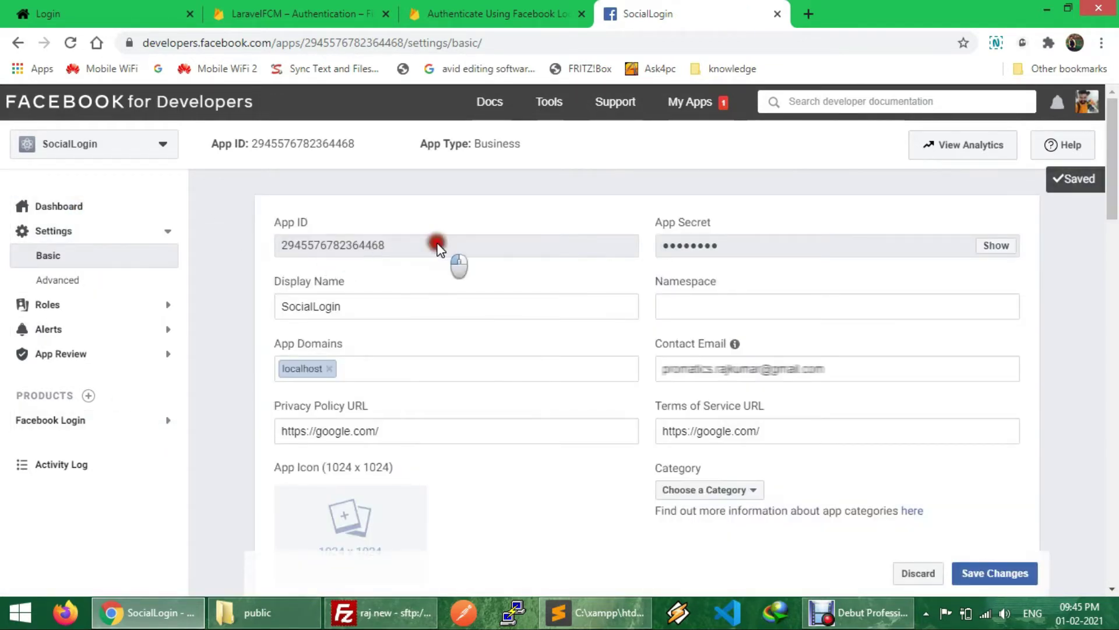
double_click(374, 245)
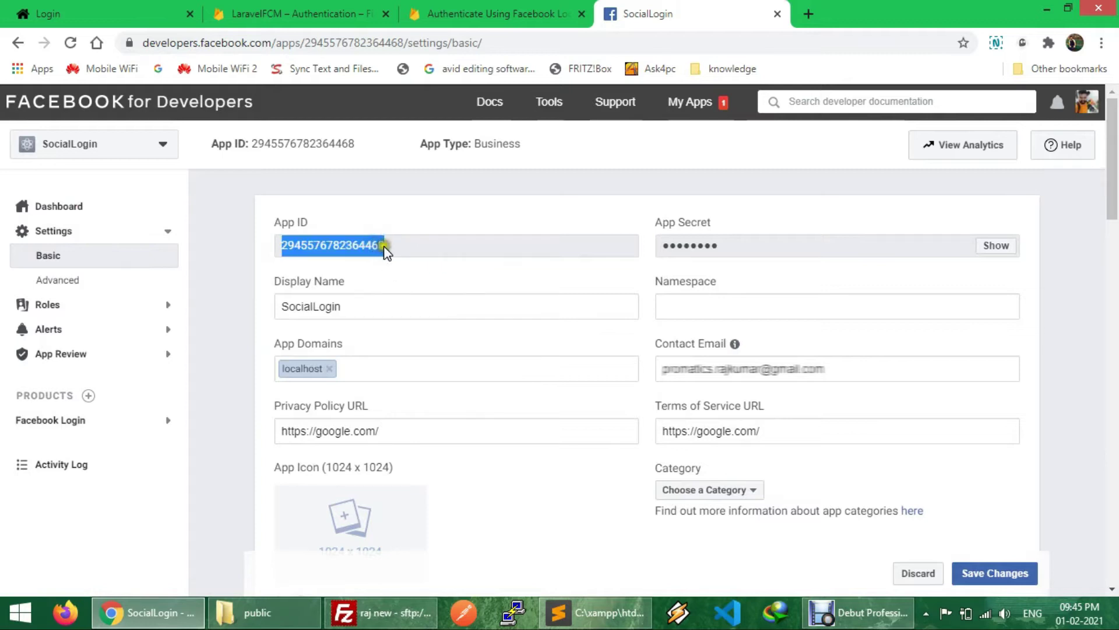
left_click(1006, 247)
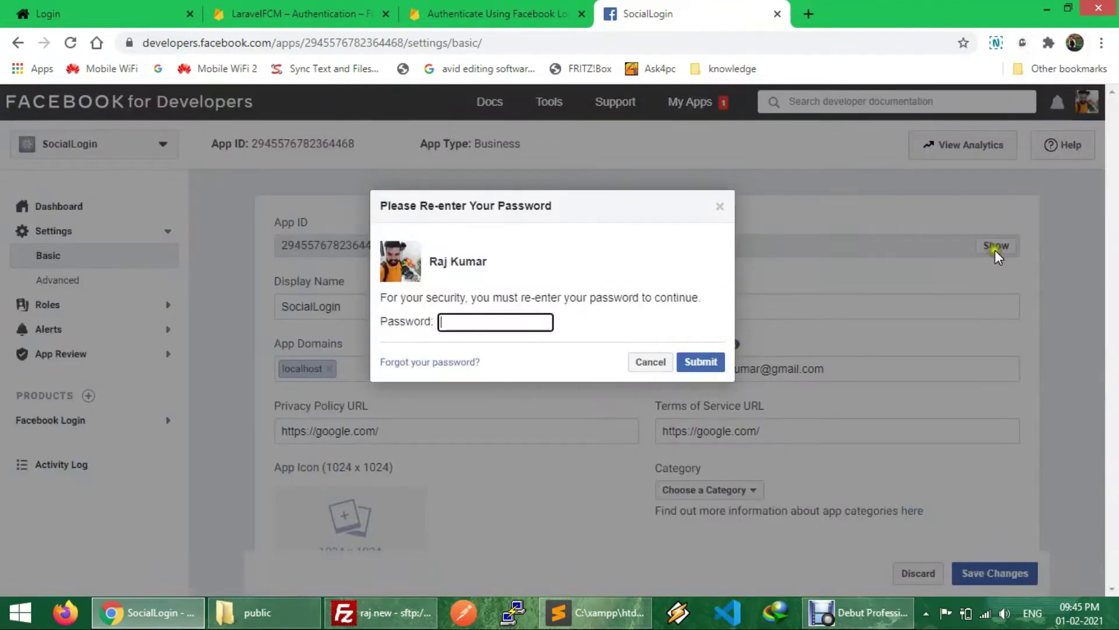
left_click(500, 321)
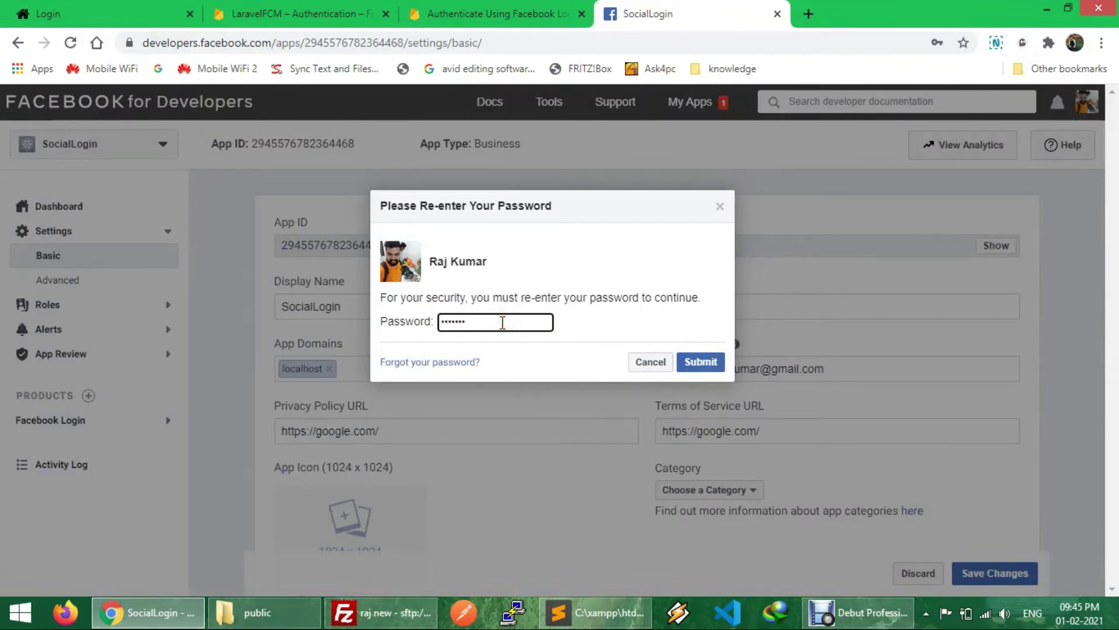
left_click(709, 362)
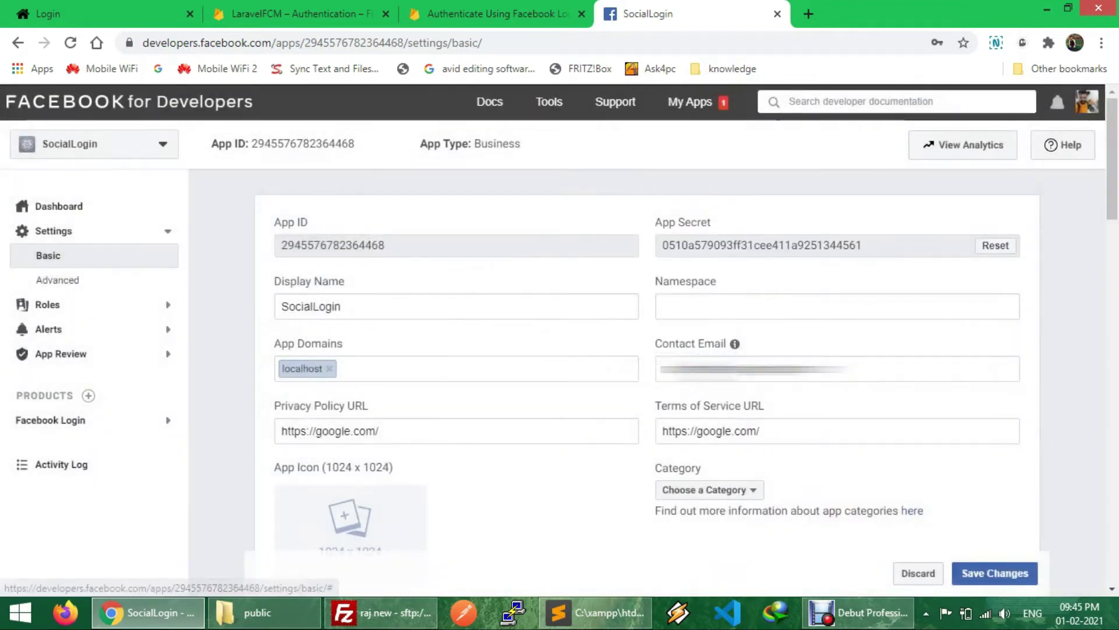
- Copy the Facebook app's App ID into the App ID field of Firebase's Facebook provider
double_click(376, 247)
key("ctrl+c")
left_click(292, 14)
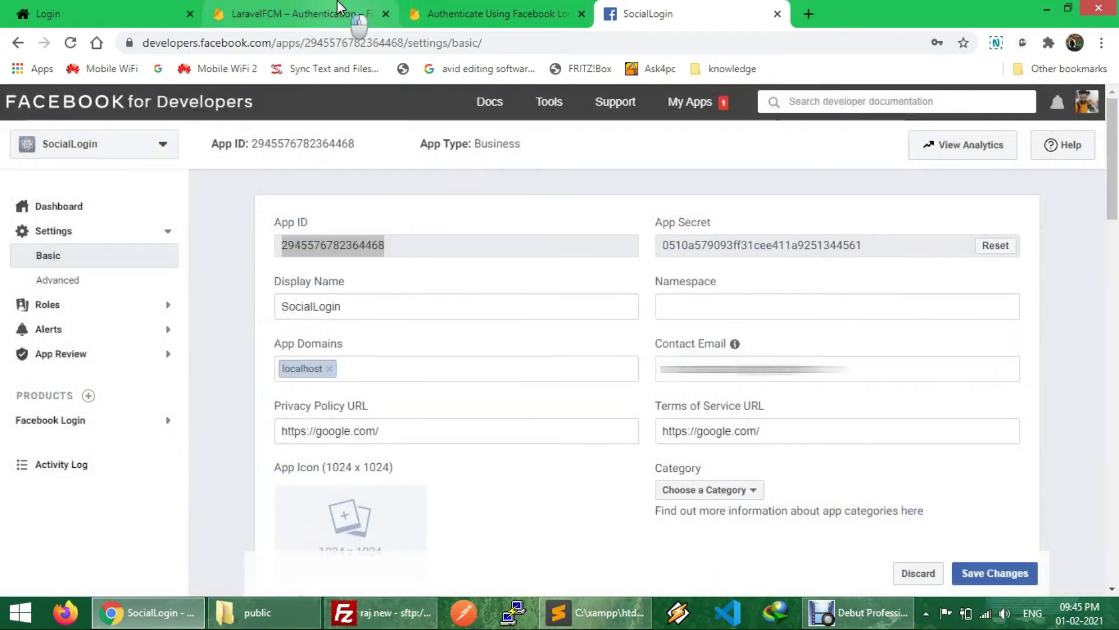
left_click(495, 305)
key("ctrl+a")
key("ctrl+v")
- Copy the revealed App Secret into the App secret field of Firebase's Facebook provider and save the provider
left_click(670, 15)
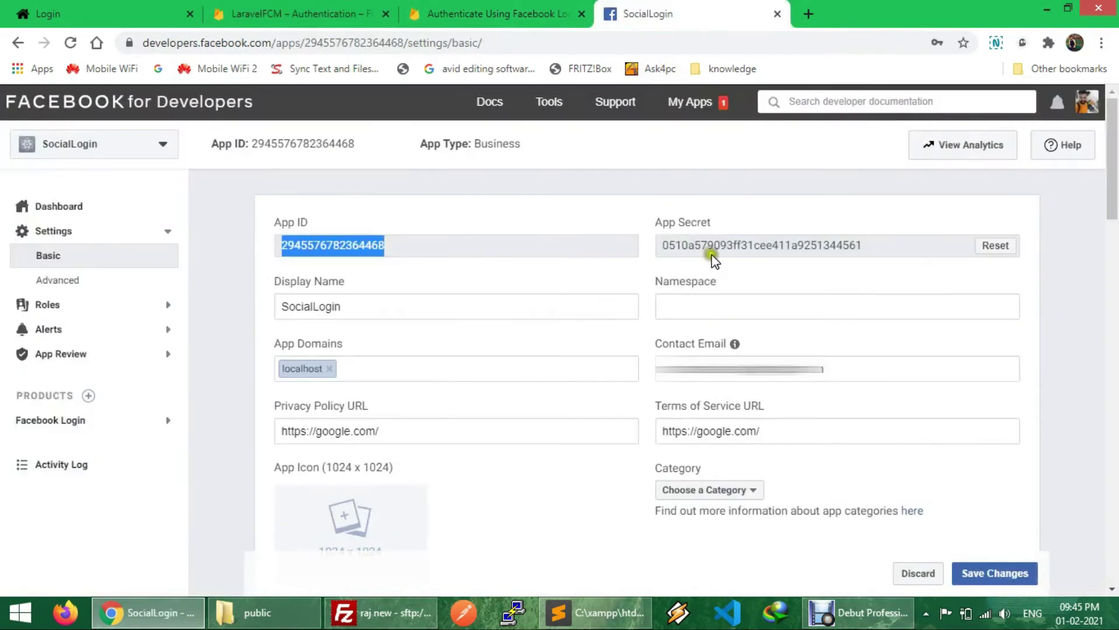
double_click(828, 244)
key("ctrl+c")
key("ctrl+shift+Tab")
key("ctrl+shift+Tab")
left_click(513, 378)
key("ctrl+a")
key("ctrl+v")
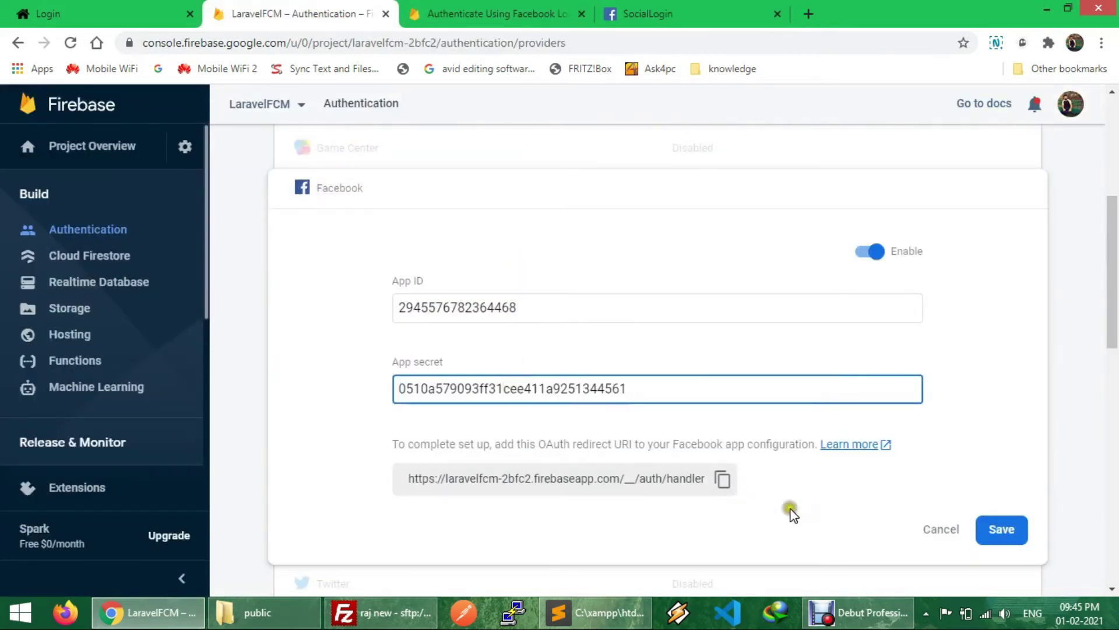
left_click(994, 532)
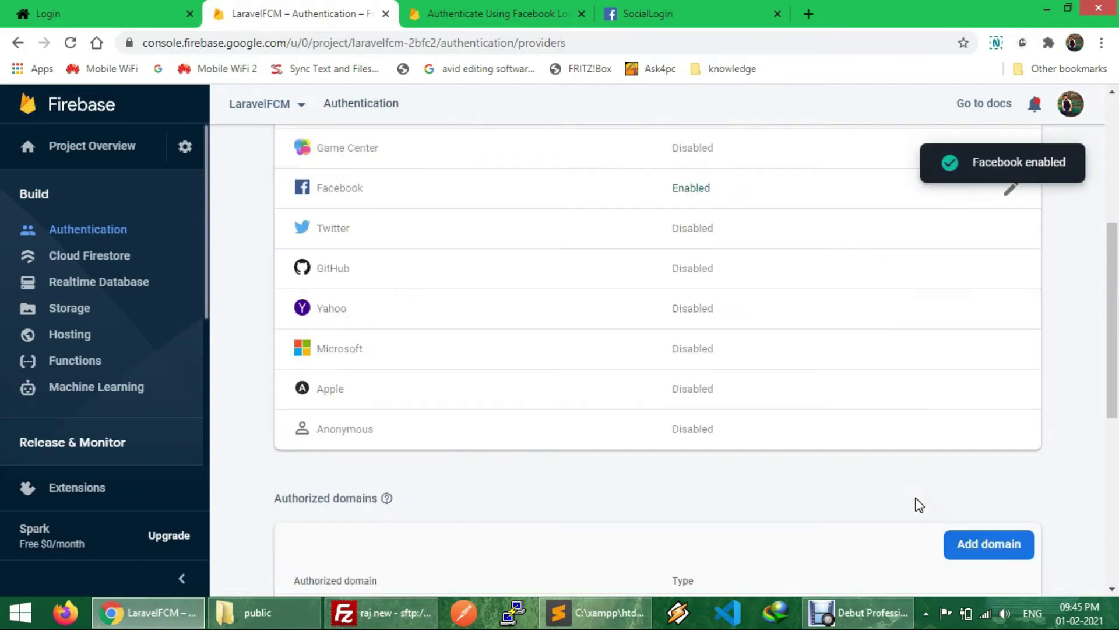
- Reload the SocialAuth login page and start signing in with Facebook
scroll(752, 426, "up", 6)
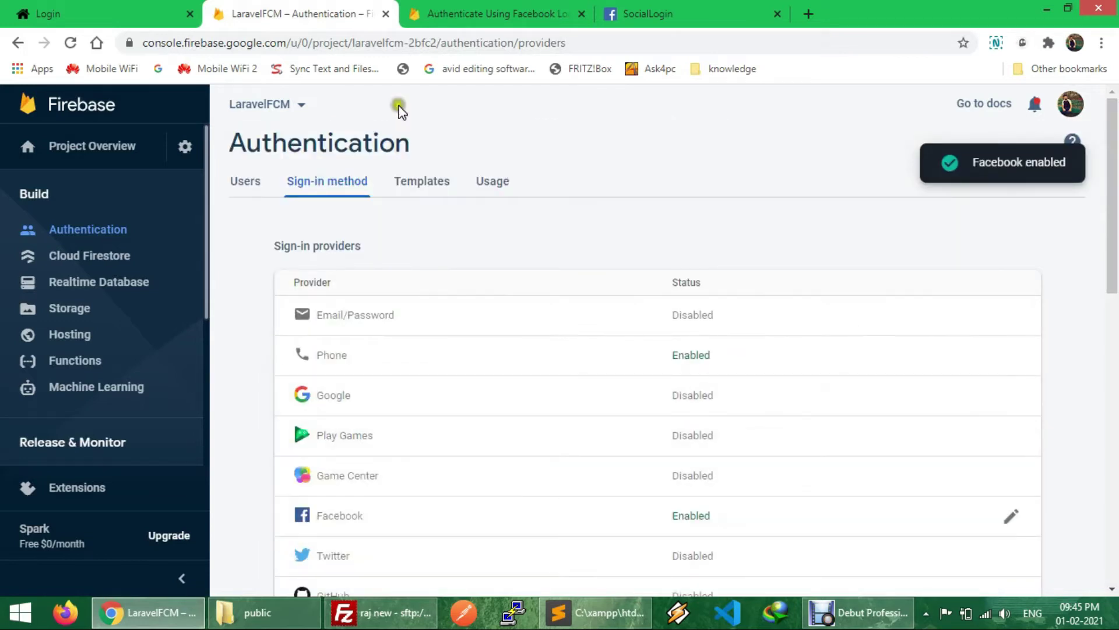
left_click(71, 11)
key("F5")
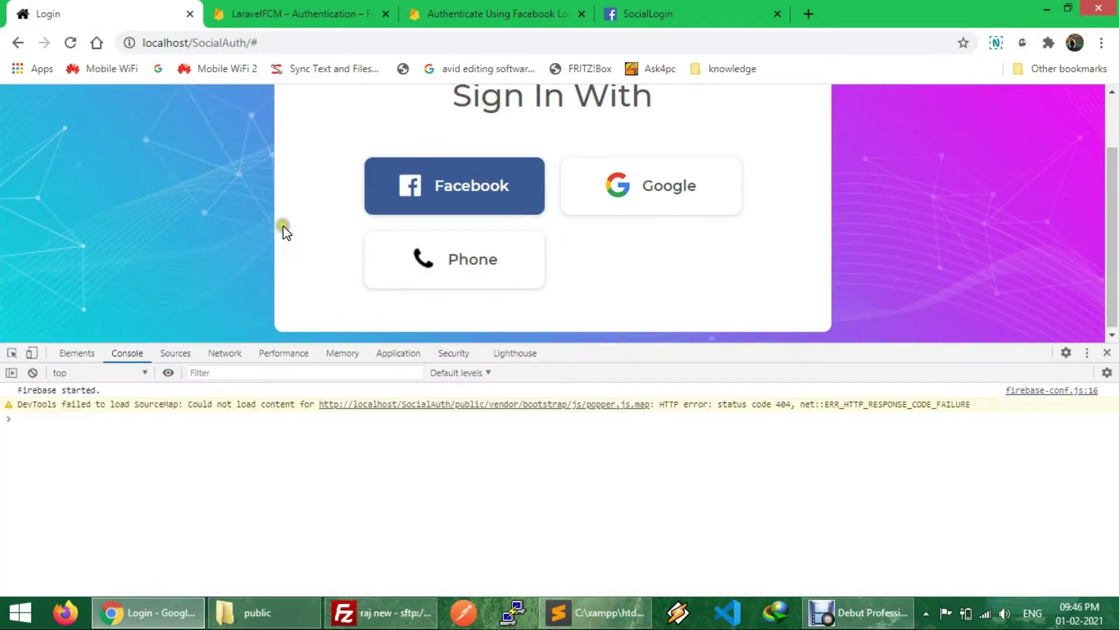
left_click(406, 189)
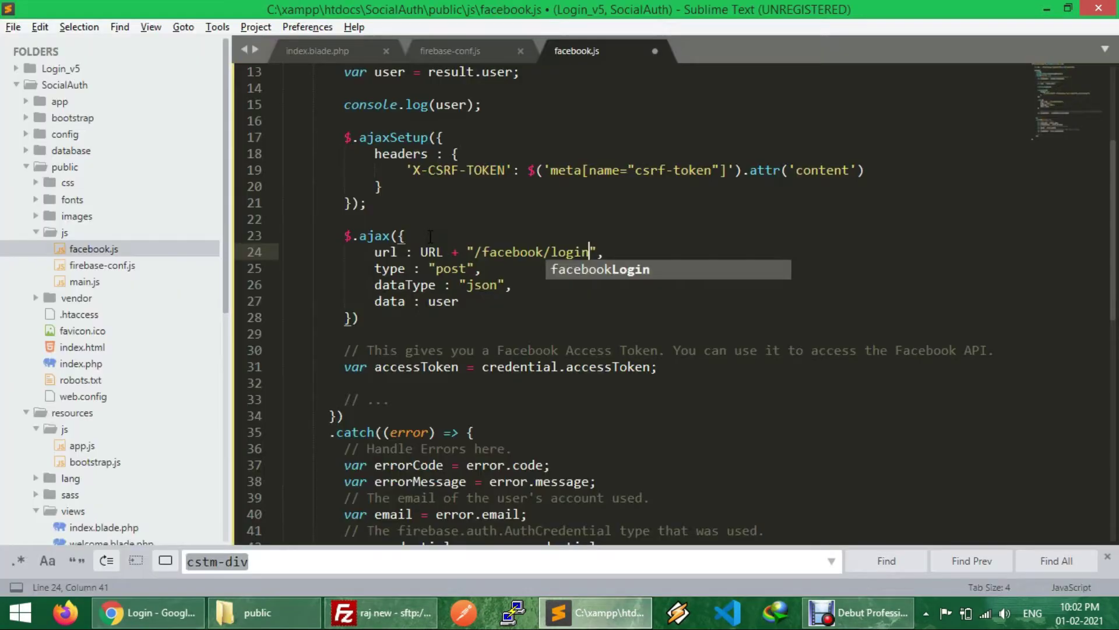
- Save facebook.js and copy the facebook/login path from the AJAX request's URL
key("ctrl+s")
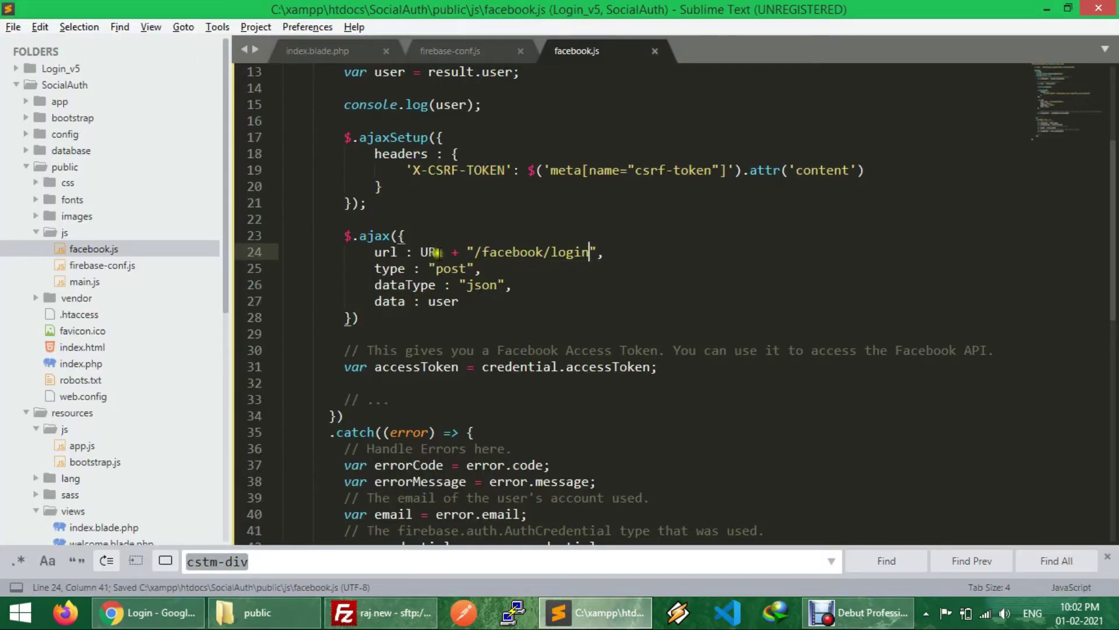
left_click_drag(482, 252, 589, 252)
key("ctrl+c")
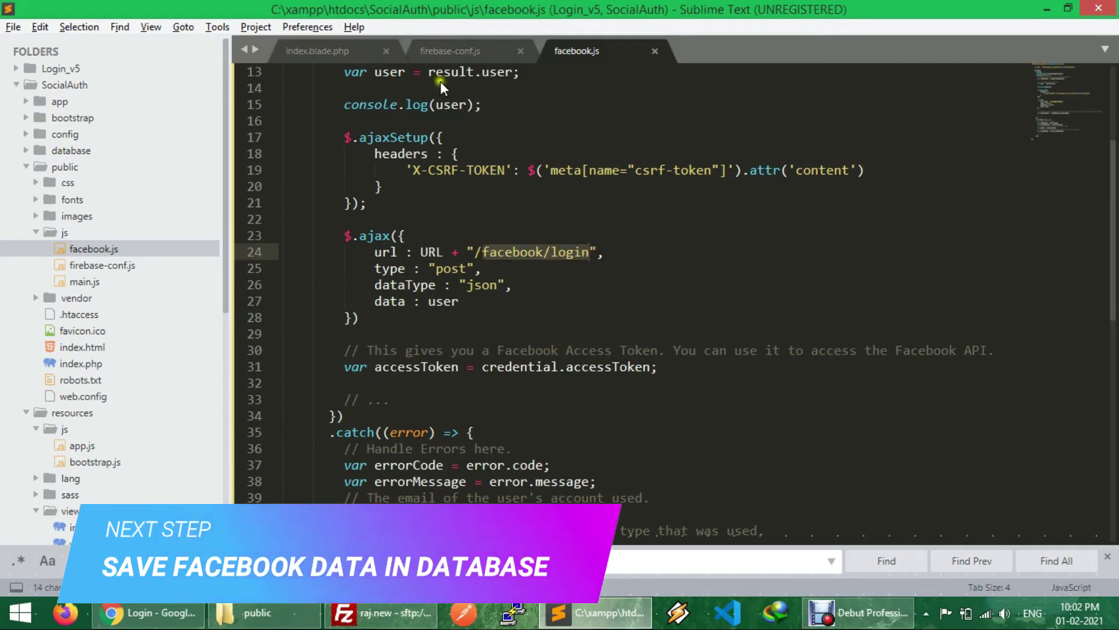
- Open the project's routes/web.php file for editing
left_click(309, 51)
scroll(467, 263, "down", 5)
scroll(467, 264, "up", 5)
left_click(526, 51)
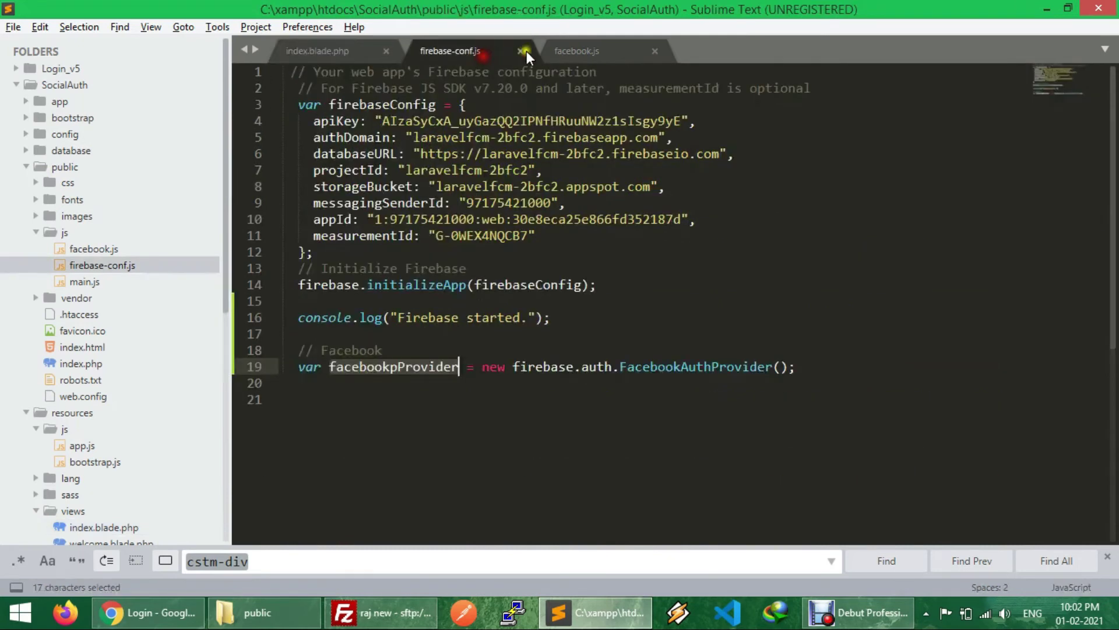
left_click(576, 47)
scroll(81, 342, "down", 7)
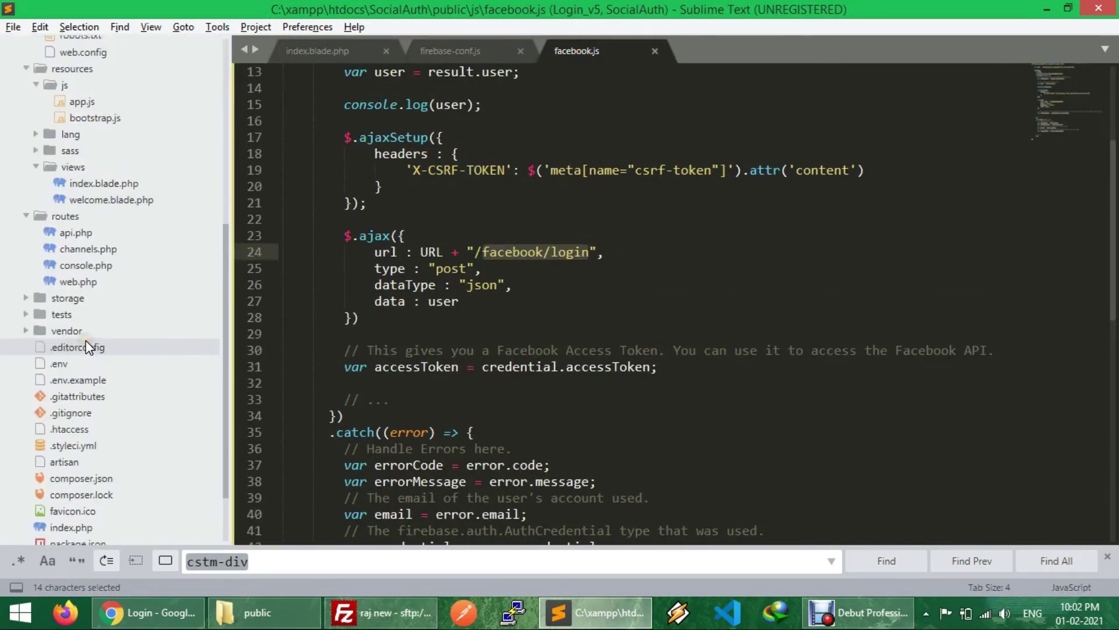
left_click(85, 266)
left_click(86, 280)
- Duplicate the '/' route below the original in web.php, separated by a blank line
mouse_move(306, 350)
left_mouse_down()
mouse_move(283, 318)
mouse_move(306, 350)
left_mouse_up()
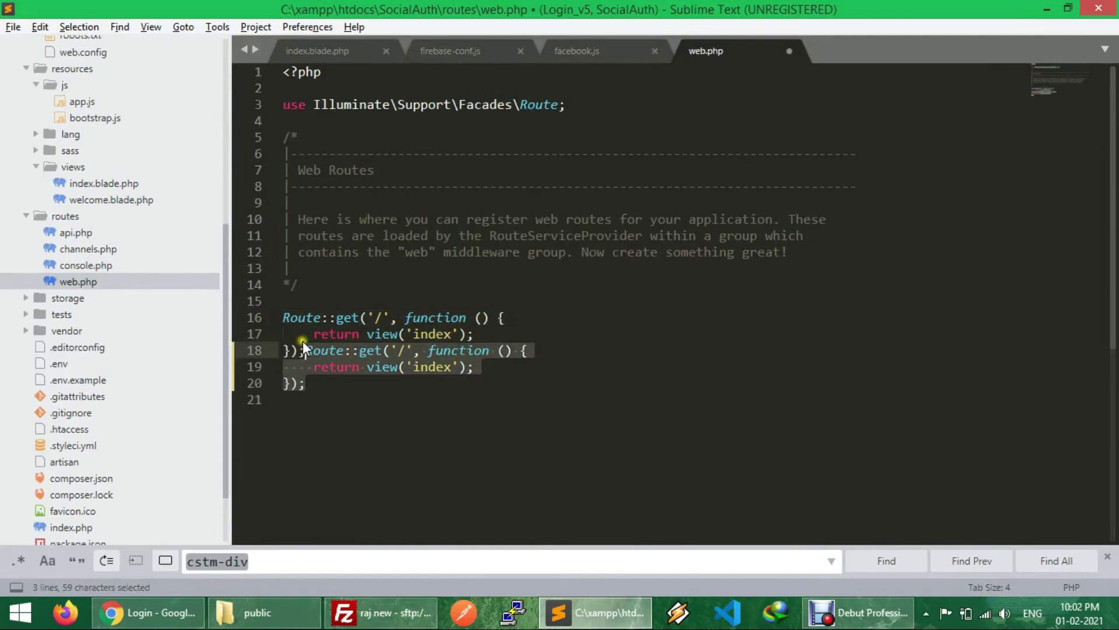
key("Right")
key("Up")
key("Up")
key("Return")
key("Return")
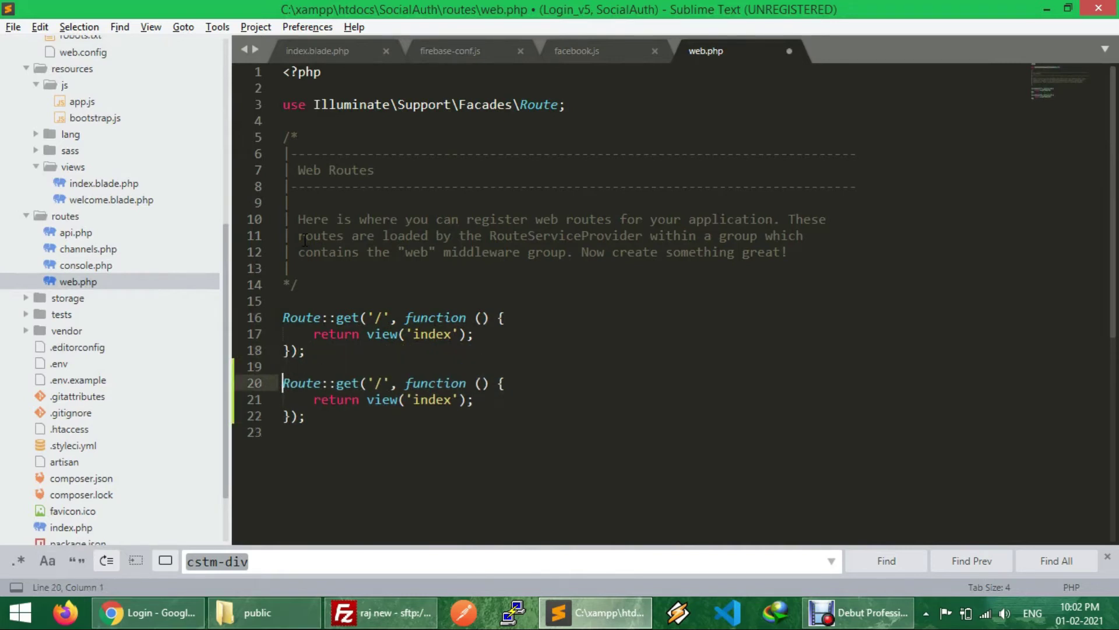
- Change the duplicated route to a post route with the path /facebook/login and save web.php
key("ctrl+shift+Left")
type("post")
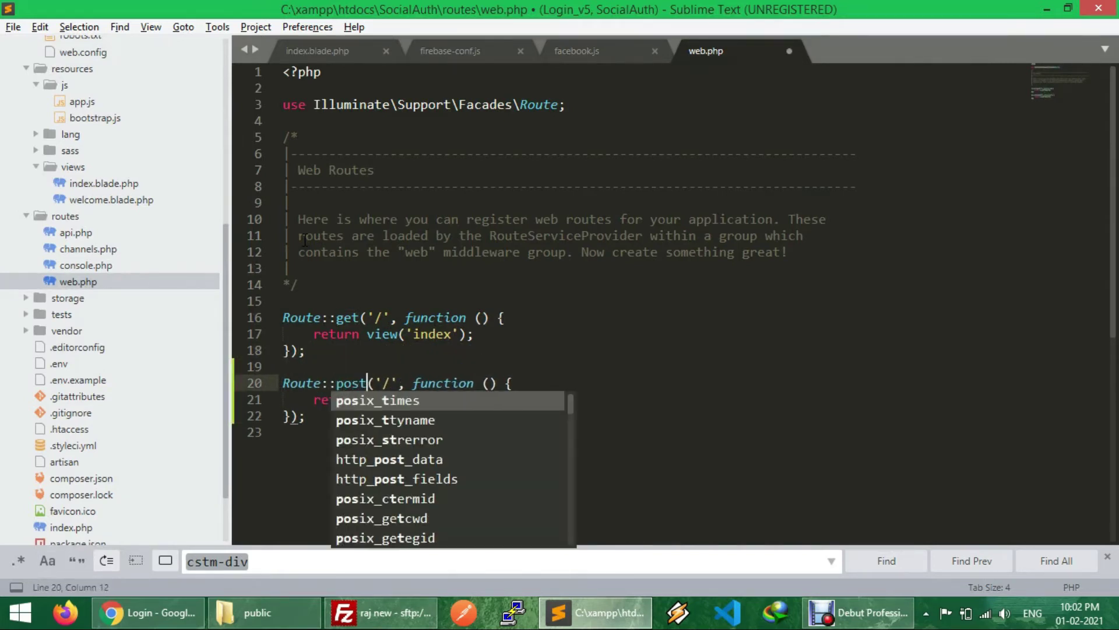
key("ctrl+s")
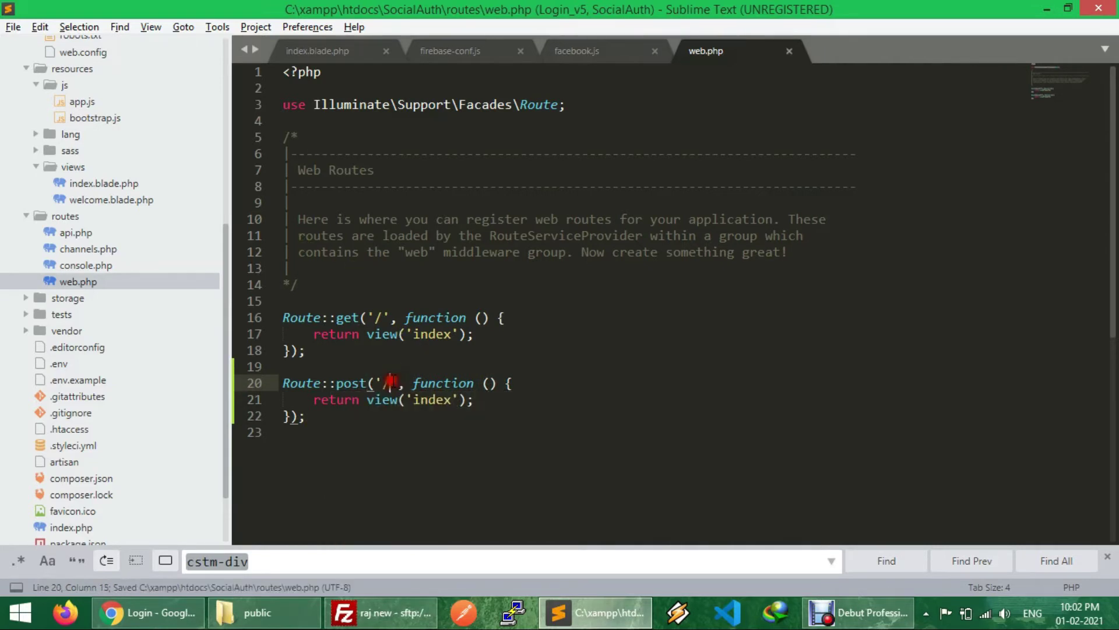
key("ctrl+v")
key("ctrl+s")
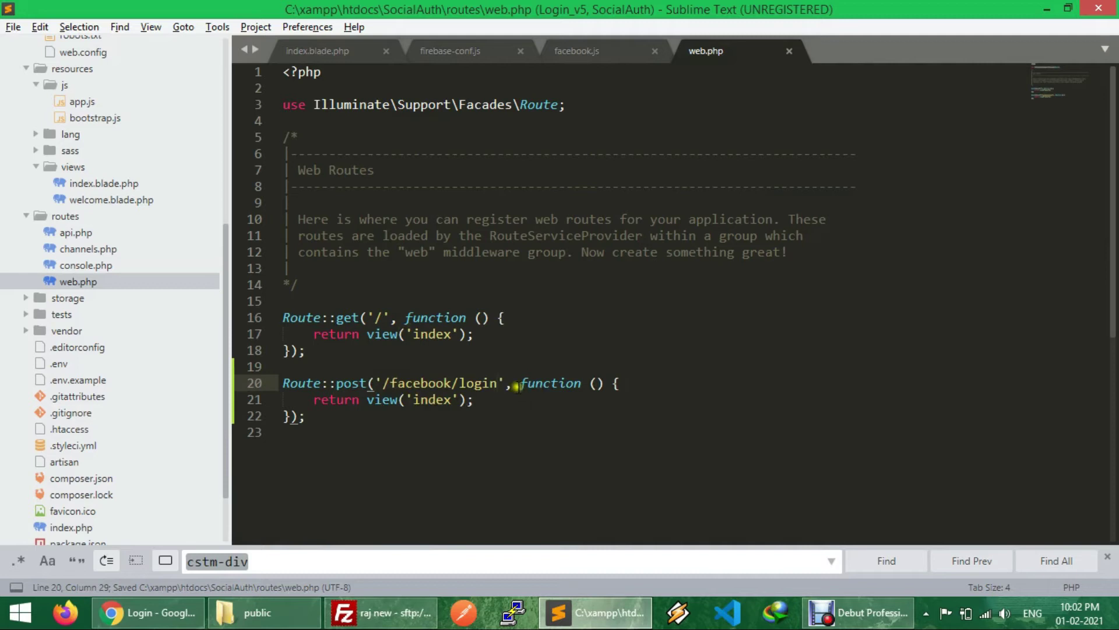
- Replace the /facebook/login route's closure with "Controller@facebookLogin" and save web.php
left_click_drag(520, 387, 291, 416)
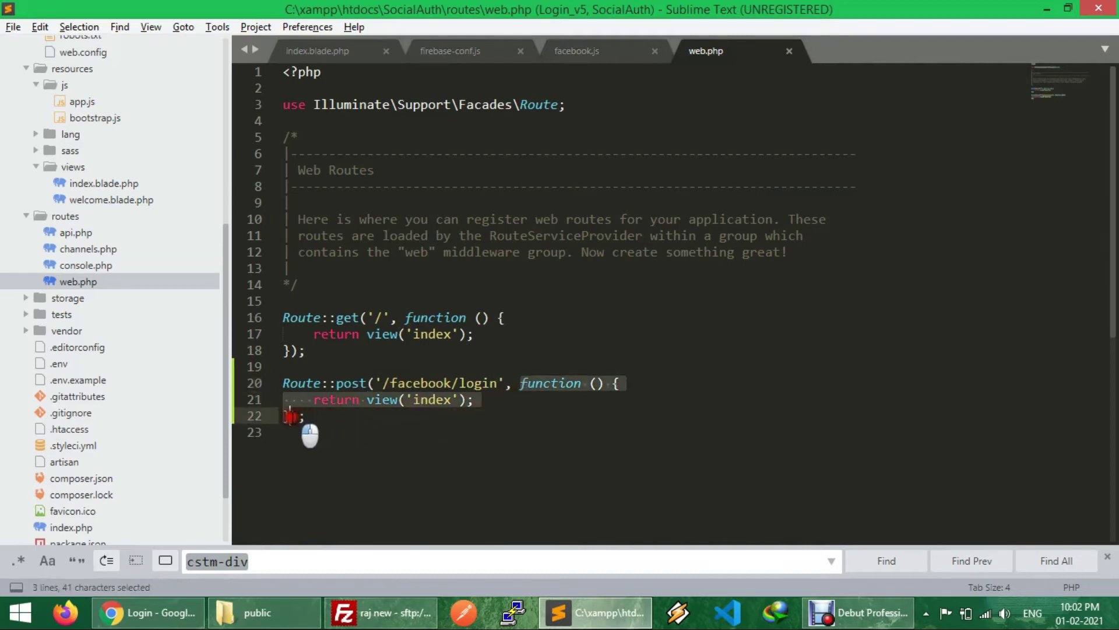
key("BackSpace")
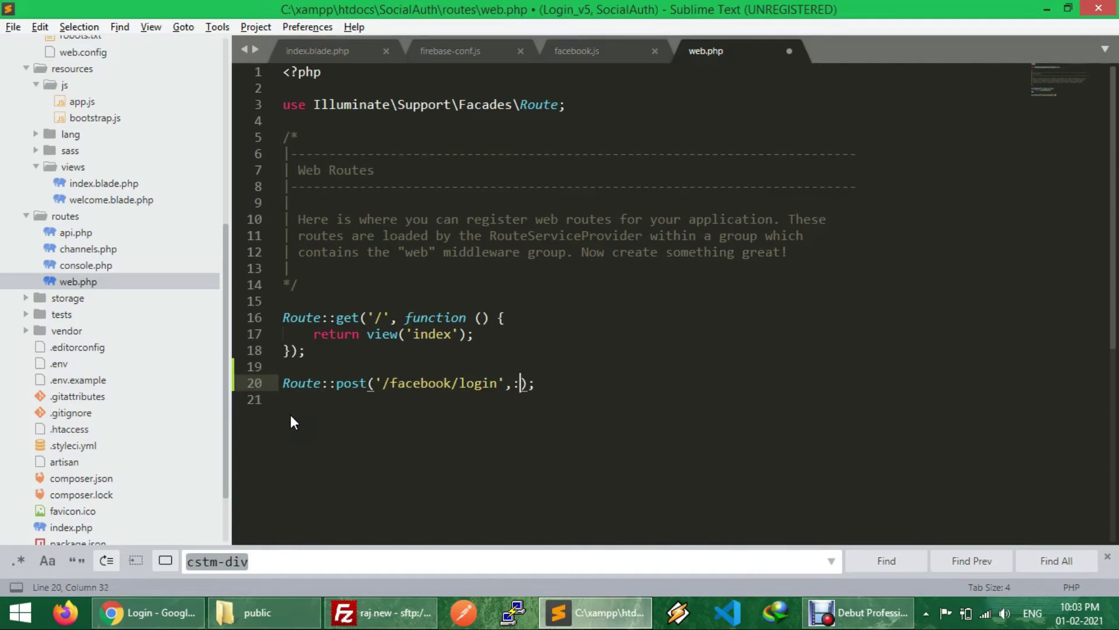
type("\"Controlle")
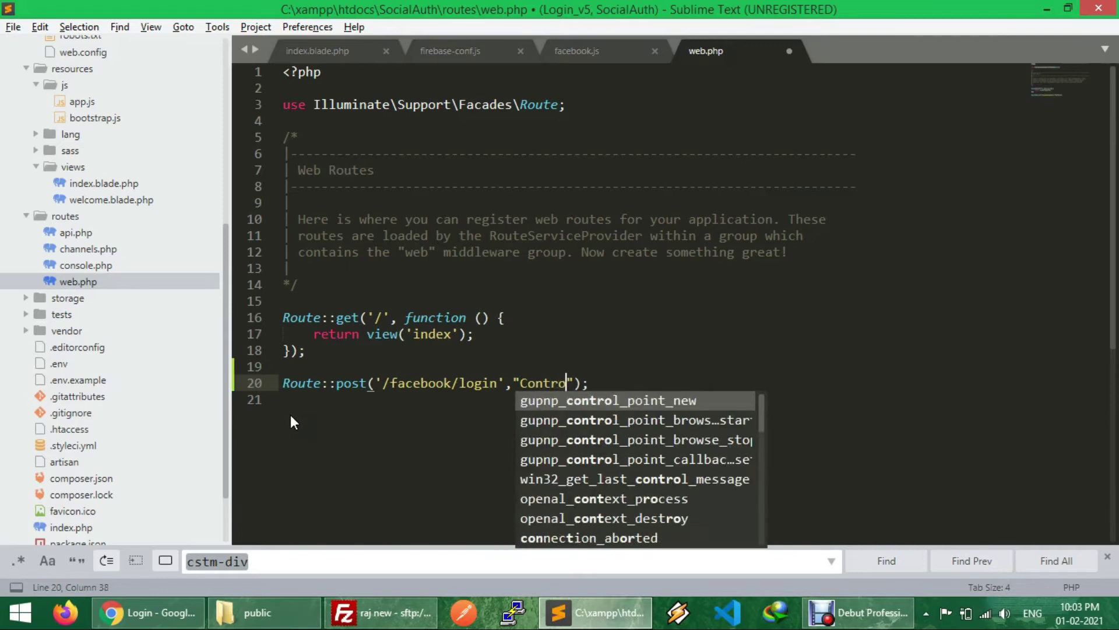
type("r@face")
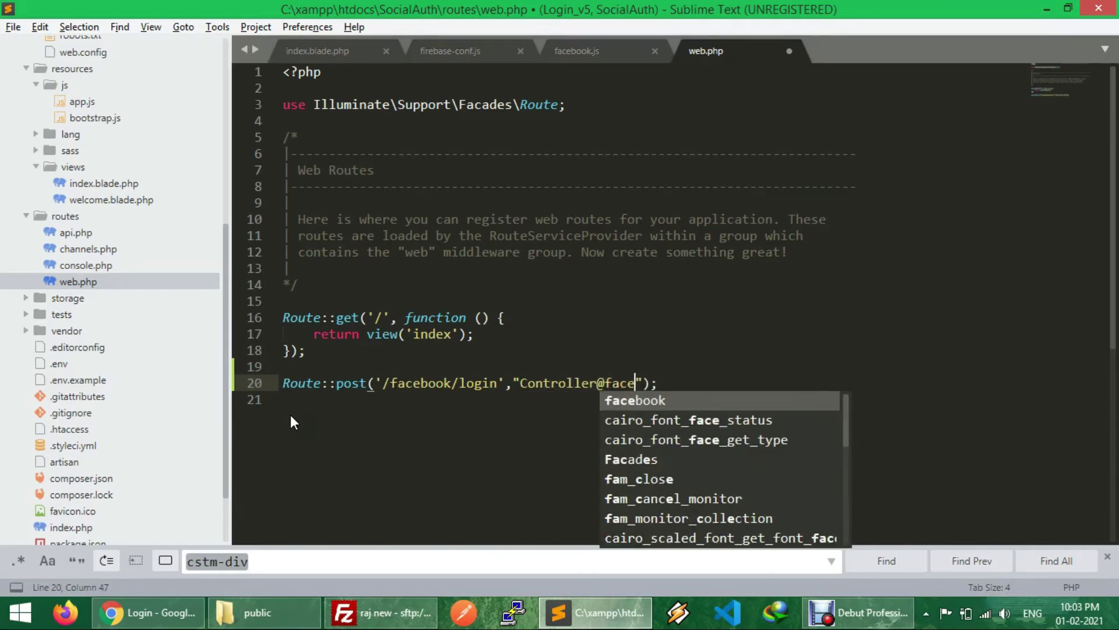
type("bookLogin")
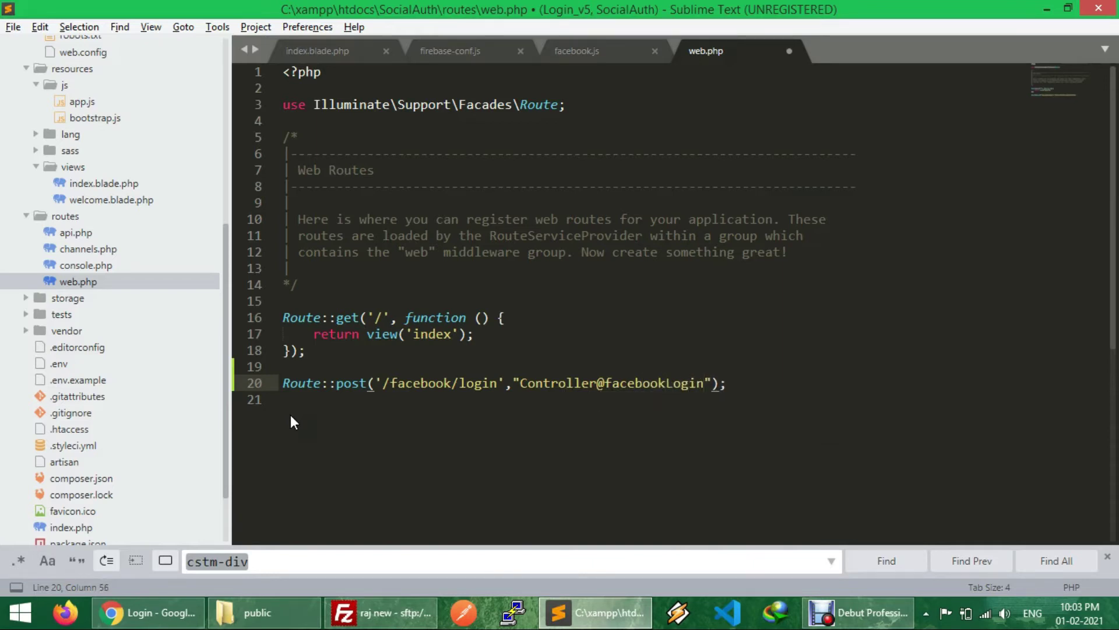
key("ctrl+s")
- Copy the method name facebookLogin from the route and open Controller.php in app/Http/Controllers
key("ctrl+shift+Left")
key("ctrl+c")
key("ctrl+s")
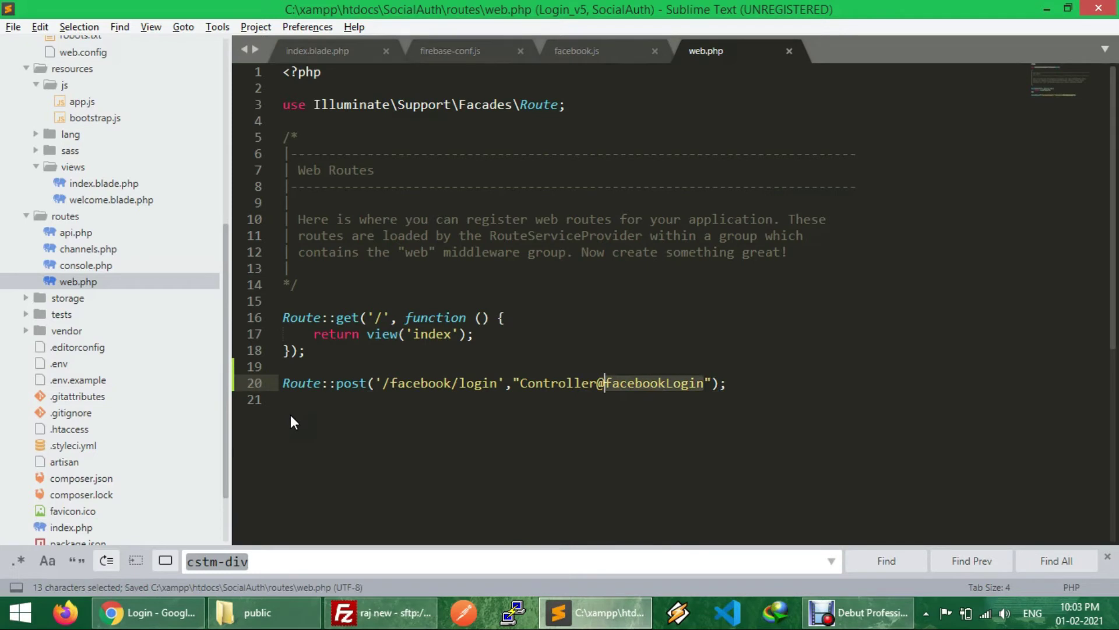
scroll(35, 116, "up", 7)
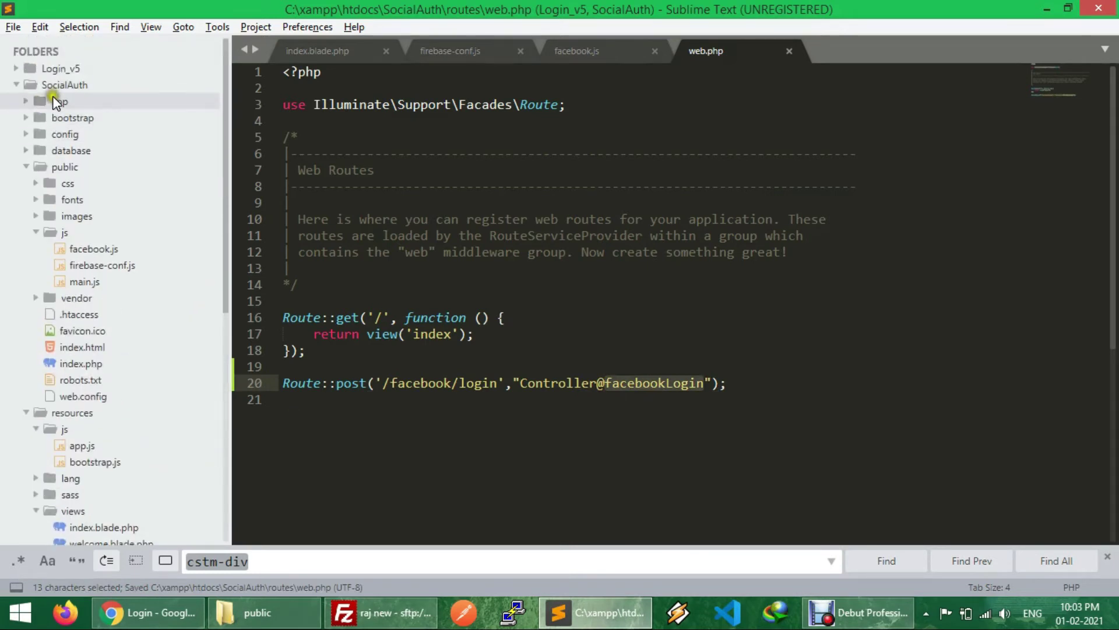
left_click(54, 100)
left_click(70, 151)
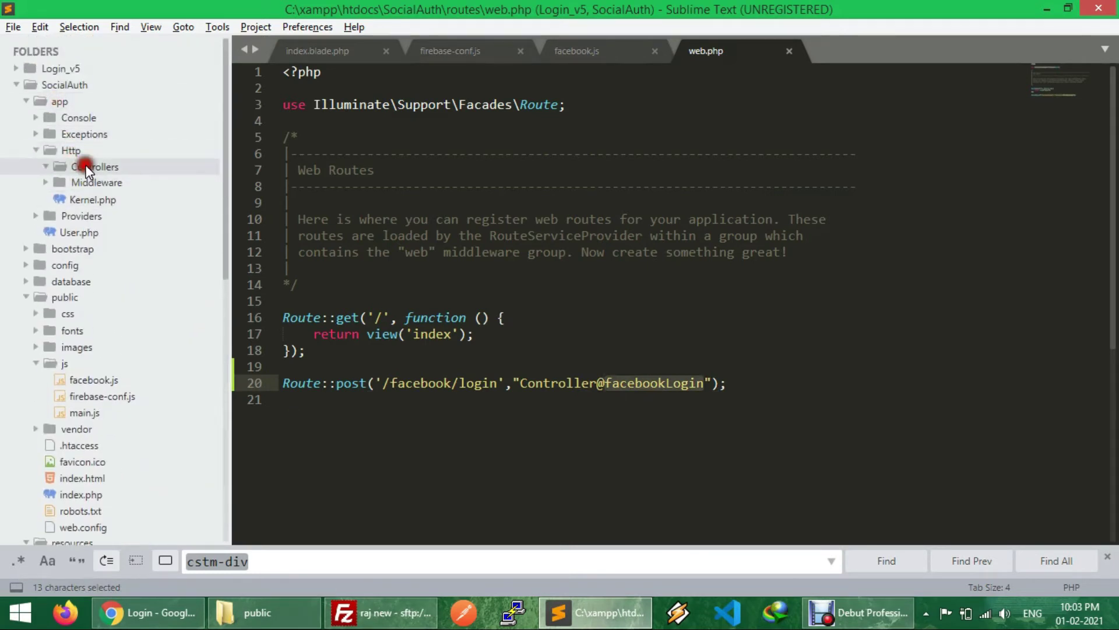
left_click(94, 166)
left_click(103, 183)
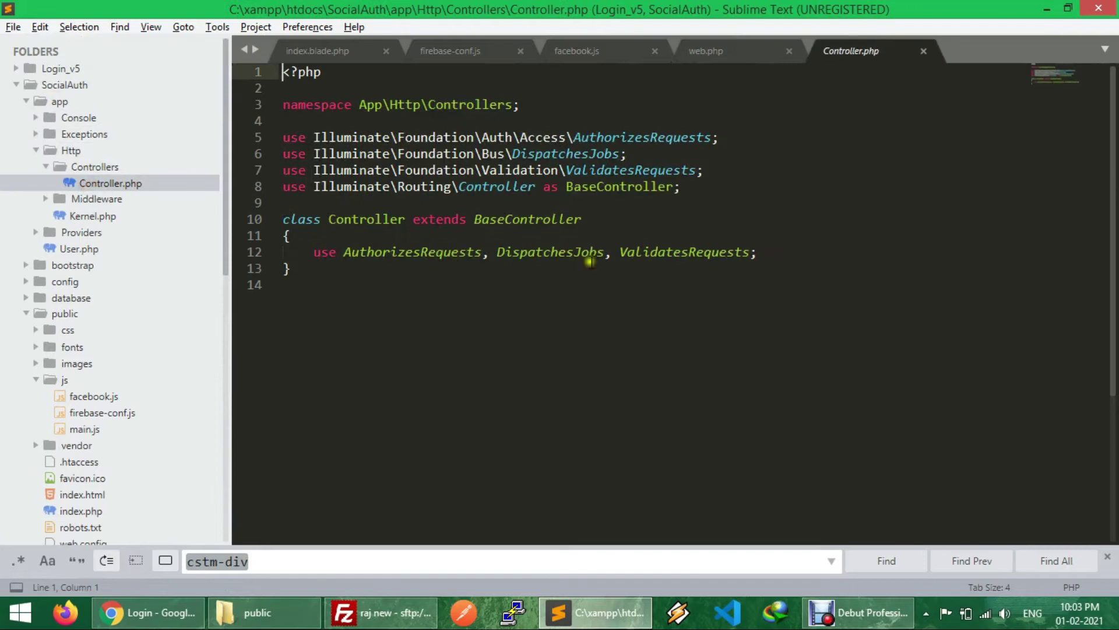
- Declare "public function facebookLogin()" in the Controller class, separated by a blank line below the use statement for the traits
left_click(770, 254)
key("Return")
key("Return")
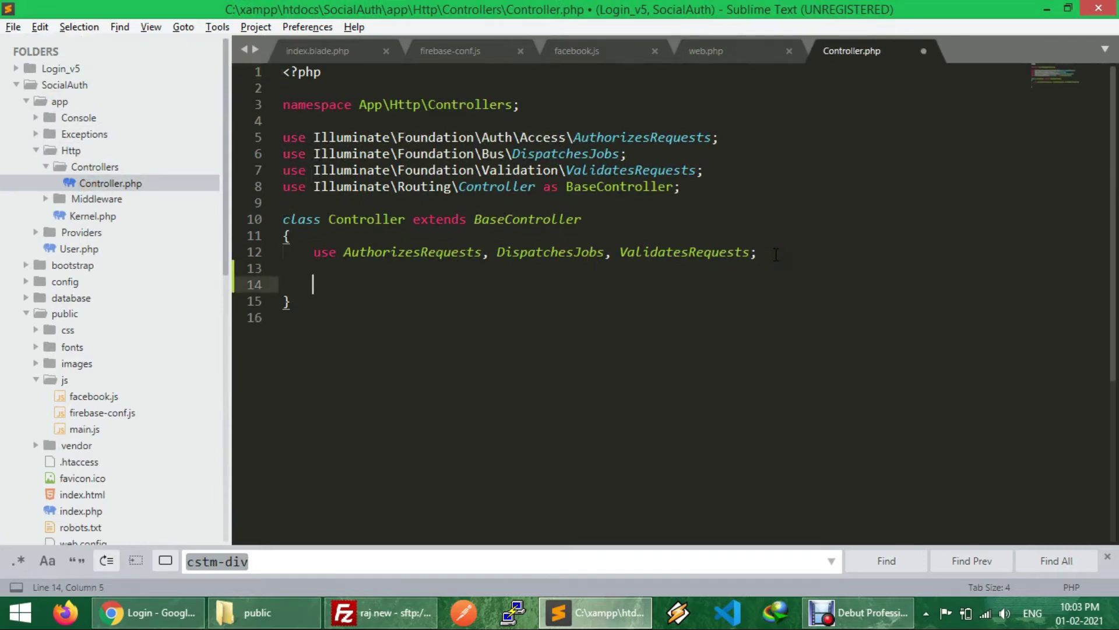
type("pub")
key("BackSpace")
key("BackSpace")
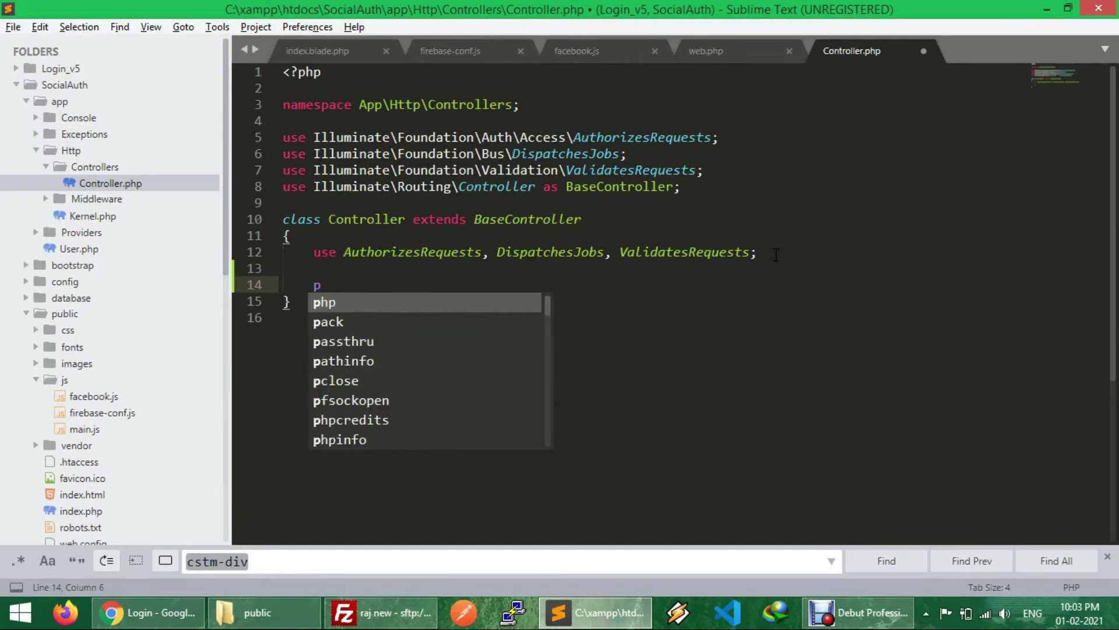
type("ubl")
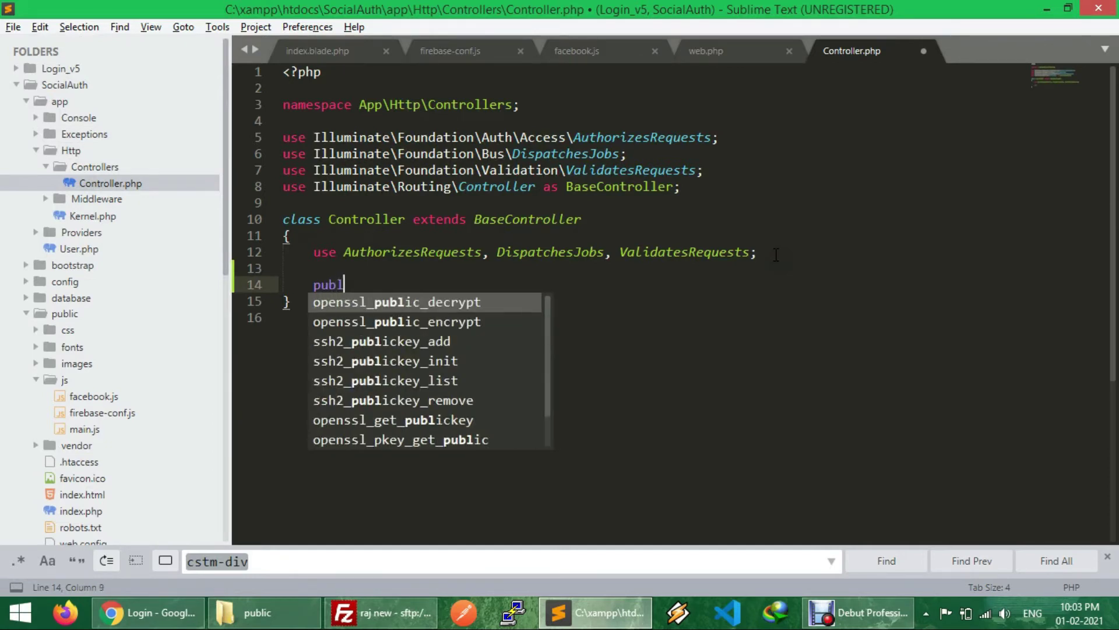
type("ic func")
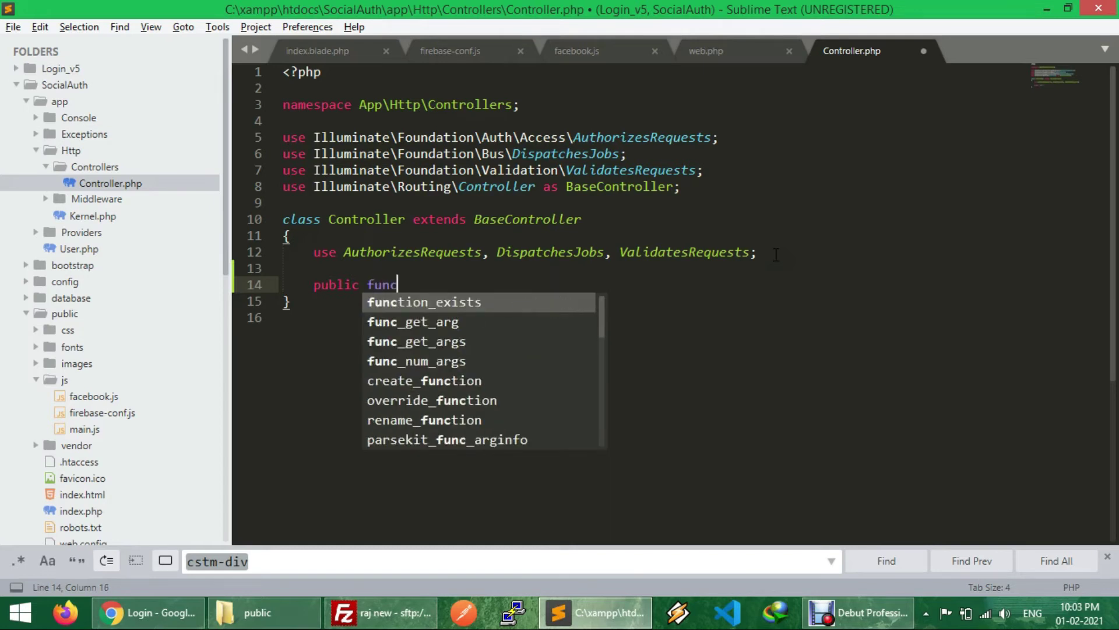
type("tion facebookLogin()")
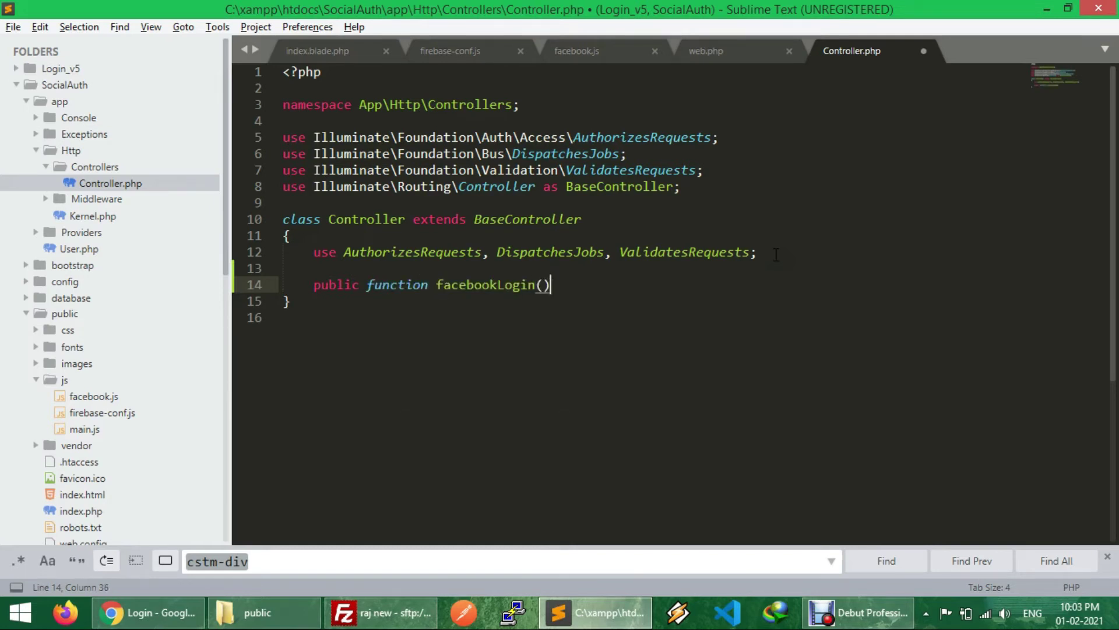
- Give the facebookLogin method an empty multi-line body in braces and save Controller.php
type("{}")
key("Return")
key("Return")
key("Up")
key("Return")
key("ctrl+s")
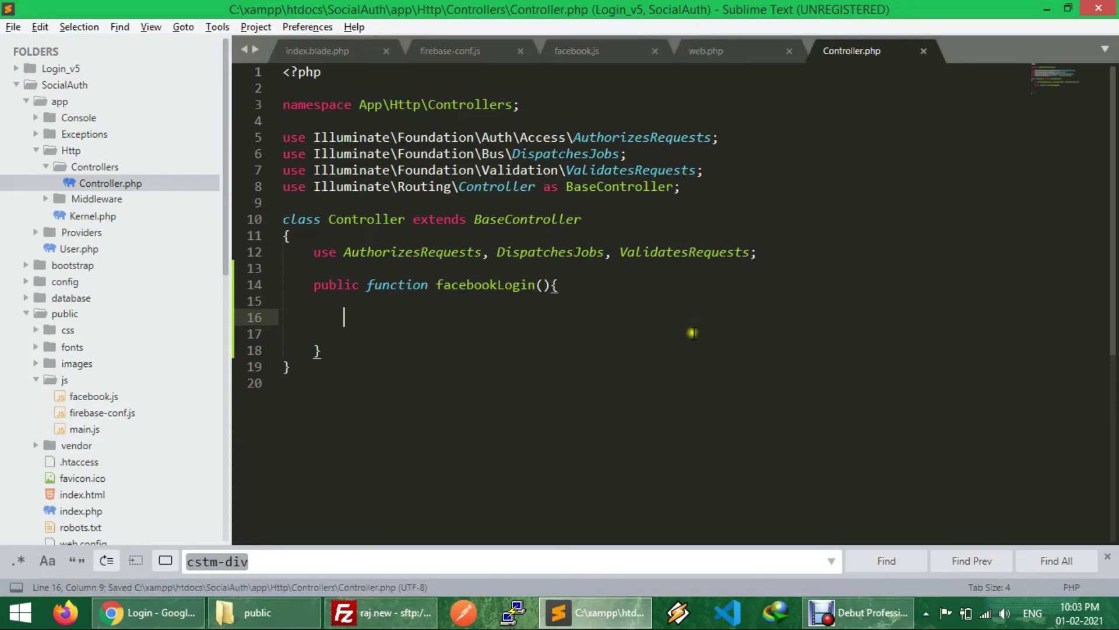